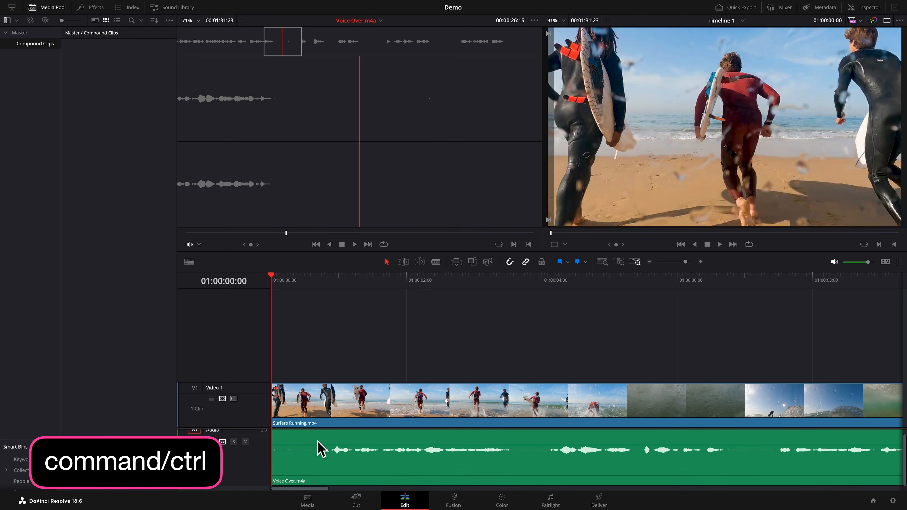
- Combine the Surfers Running.mp4 and Voice Over.m4a timeline clips into a new compound clip named Surfers
{"action": "left_click", "coordinate": [319, 449], "text": "ctrl"}
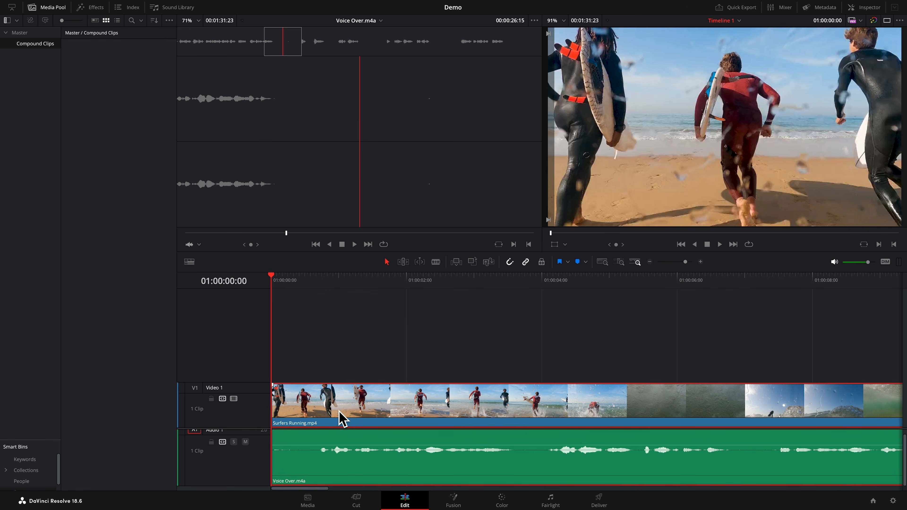
{"action": "right_click", "coordinate": [342, 419]}
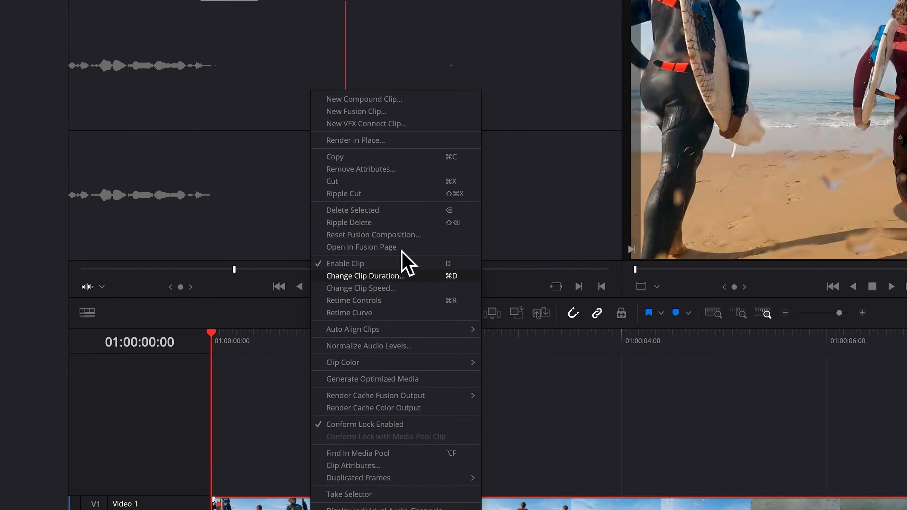
{"action": "left_click", "coordinate": [384, 83]}
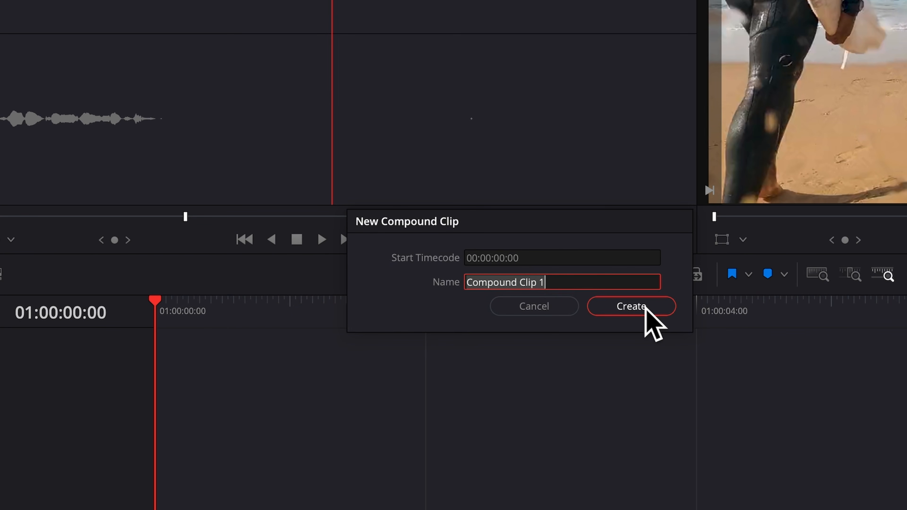
{"action": "type", "text": "Surfer"}
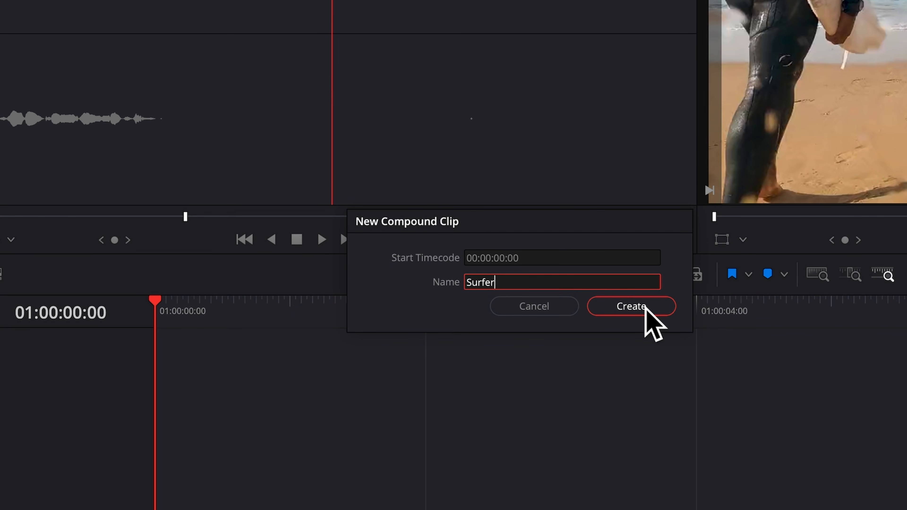
{"action": "type", "text": "s"}
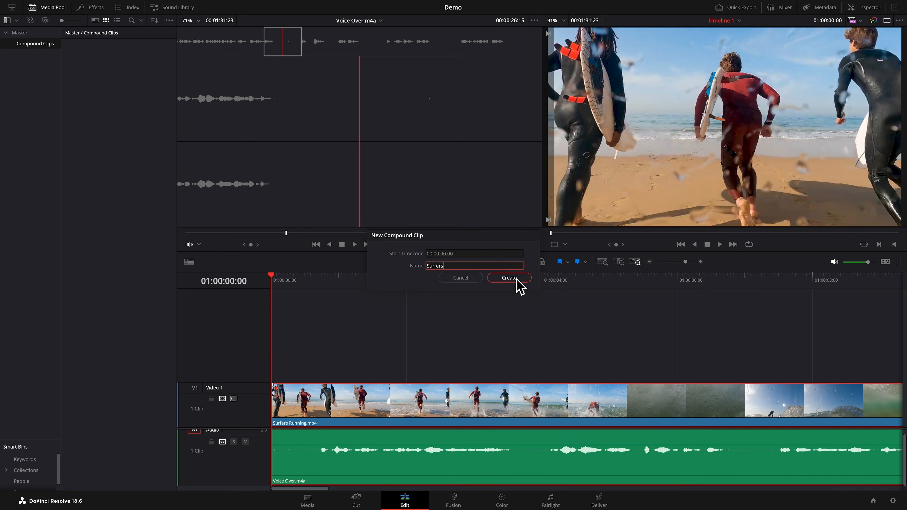
{"action": "left_click", "coordinate": [510, 278]}
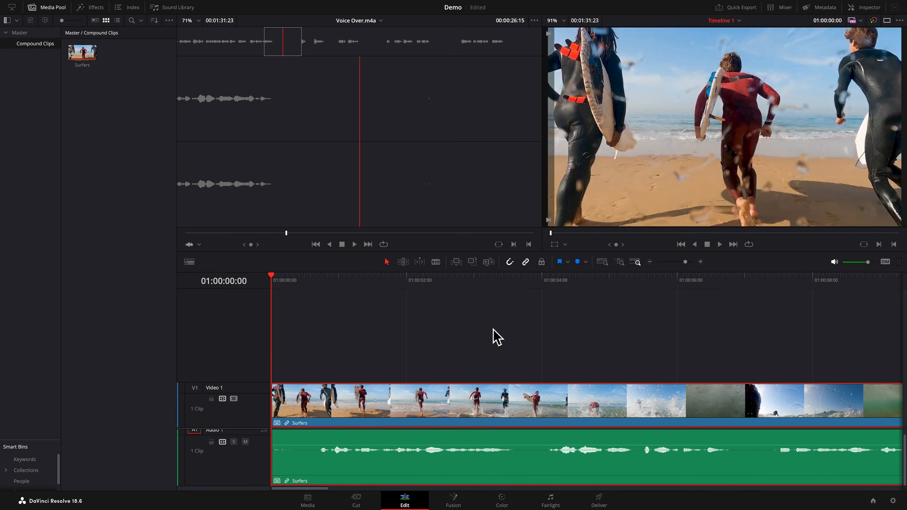
- Decompose the Surfers compound clip in place using clips only
{"action": "scroll", "coordinate": [487, 352], "scroll_direction": "right", "scroll_amount": 2}
{"action": "right_click", "coordinate": [472, 402]}
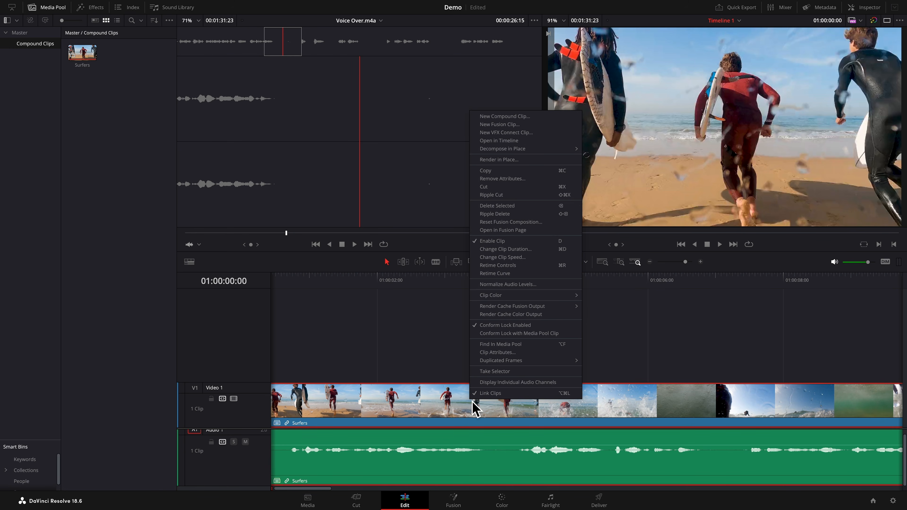
{"action": "mouse_move", "coordinate": [515, 149]}
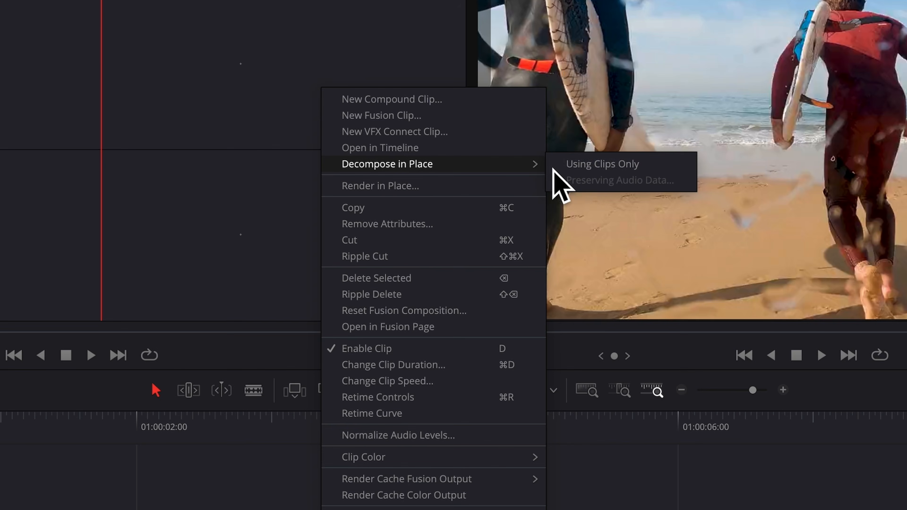
{"action": "left_click", "coordinate": [579, 168]}
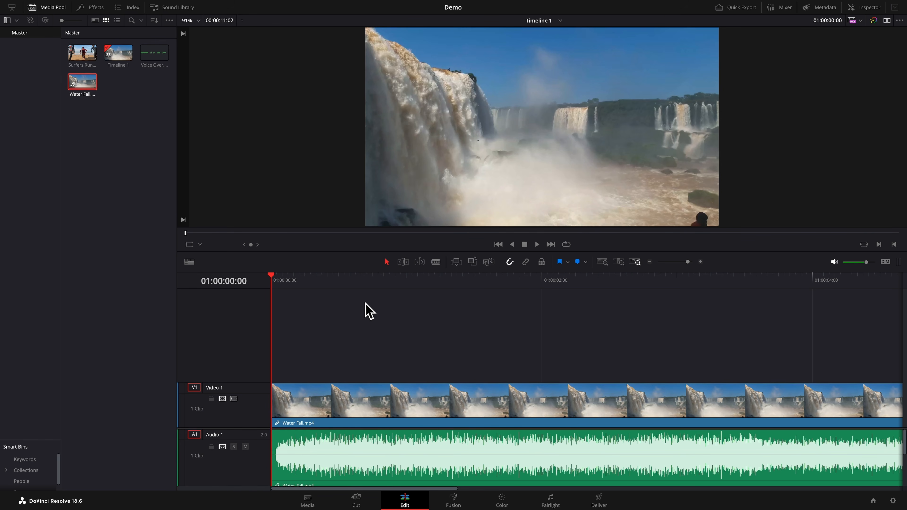
- With the playhead at 01:00:01:00, select the Water Fall.mp4 clip and switch to Trim Edit mode
{"action": "left_click", "coordinate": [407, 283]}
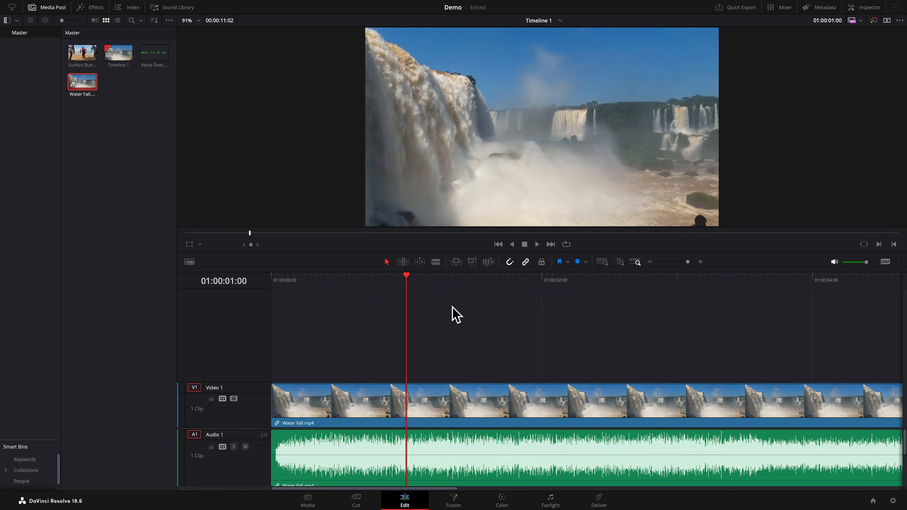
{"action": "left_click", "coordinate": [475, 396]}
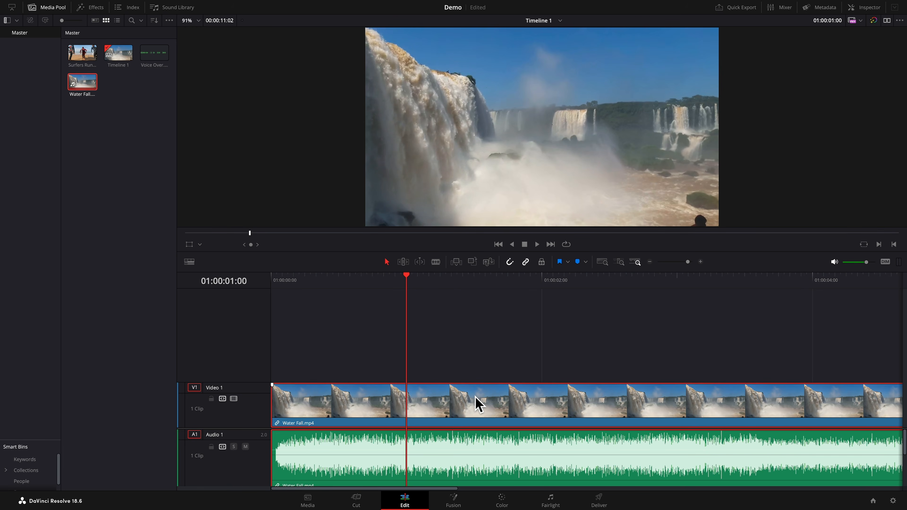
{"action": "key", "text": "t"}
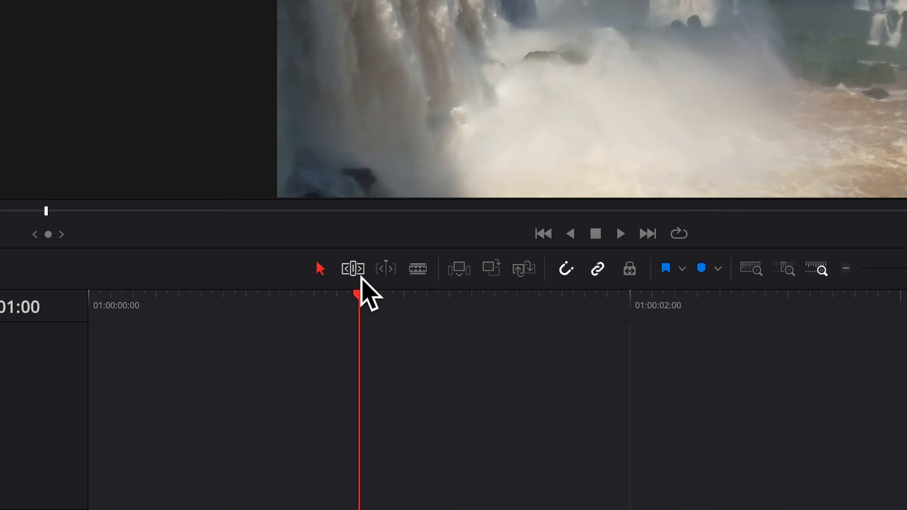
{"action": "left_click", "coordinate": [404, 263]}
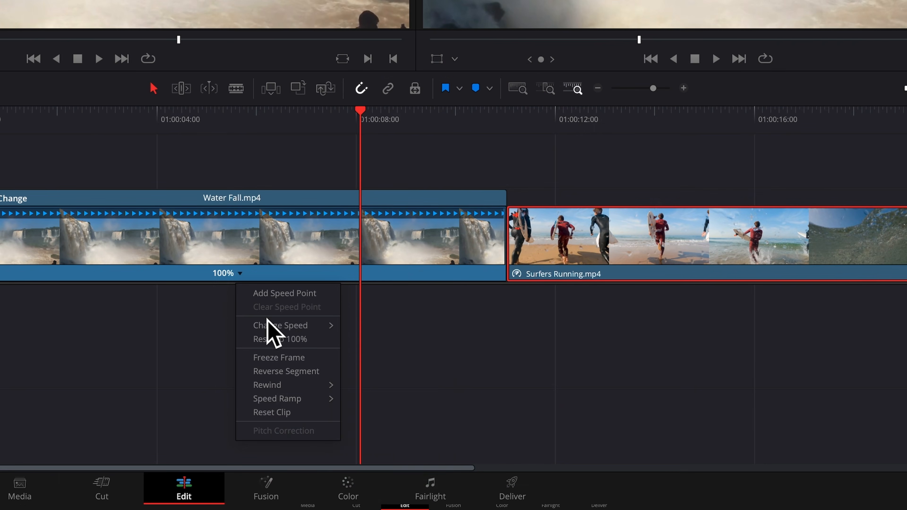
- Try a 75% speed on the Water Fall.mp4 clip and undo the change
{"action": "mouse_move", "coordinate": [277, 325]}
{"action": "left_click", "coordinate": [368, 366]}
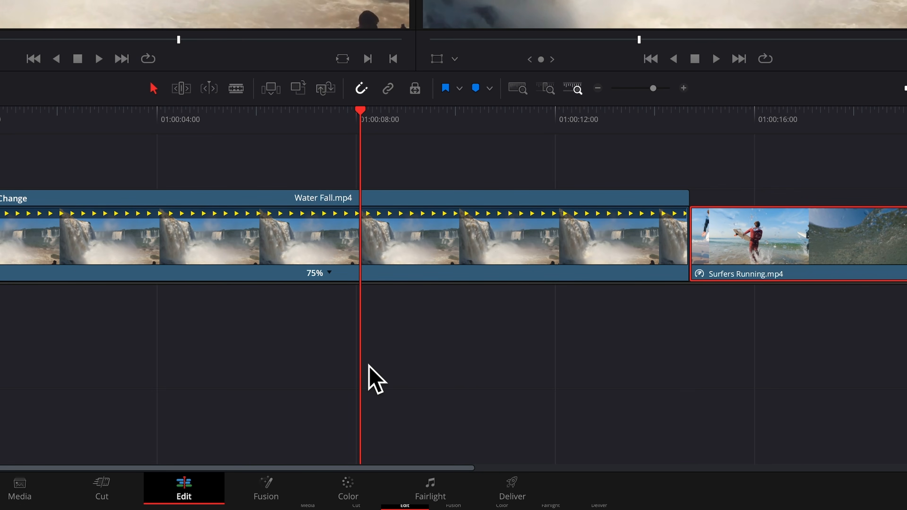
{"action": "key", "text": "ctrl+z"}
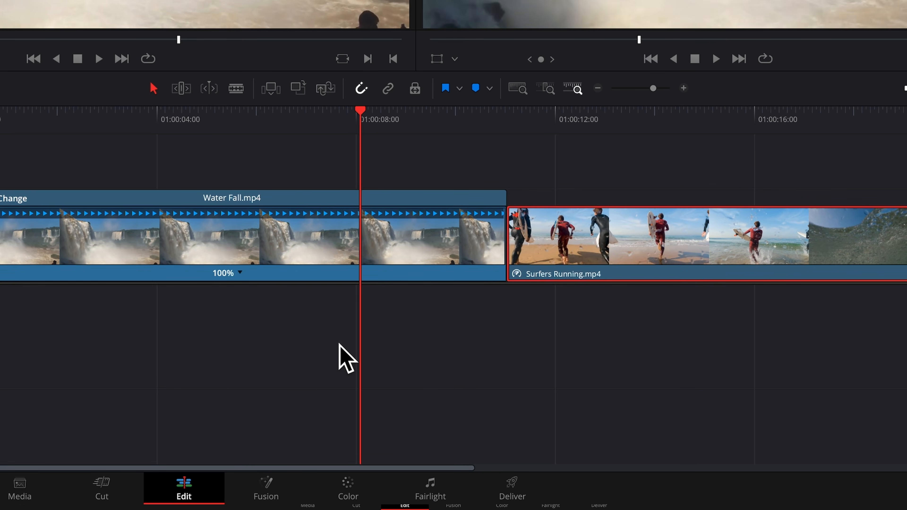
- Set the speed of the Water Fall.mp4 clip to 150% with its retime controls
{"action": "left_click", "coordinate": [244, 277]}
{"action": "mouse_move", "coordinate": [282, 327]}
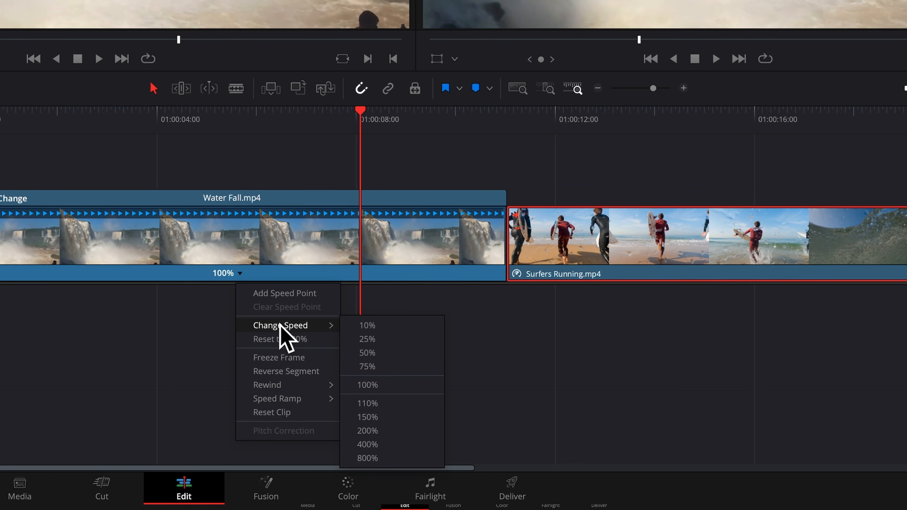
{"action": "left_click", "coordinate": [375, 417]}
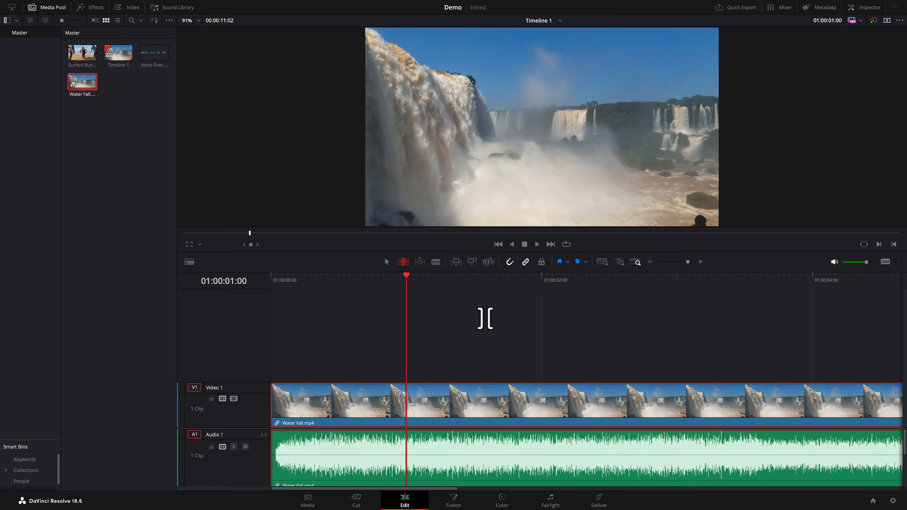
- Add a freeze frame at the playhead to the Water Fall.mp4 clip with retime controls and shorten it to about two-thirds of a second
{"action": "right_click", "coordinate": [476, 392]}
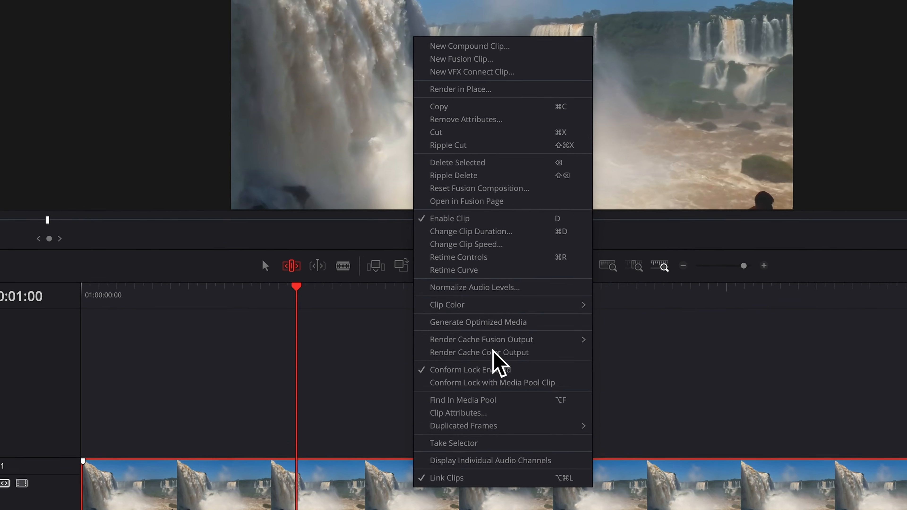
{"action": "left_click", "coordinate": [506, 260]}
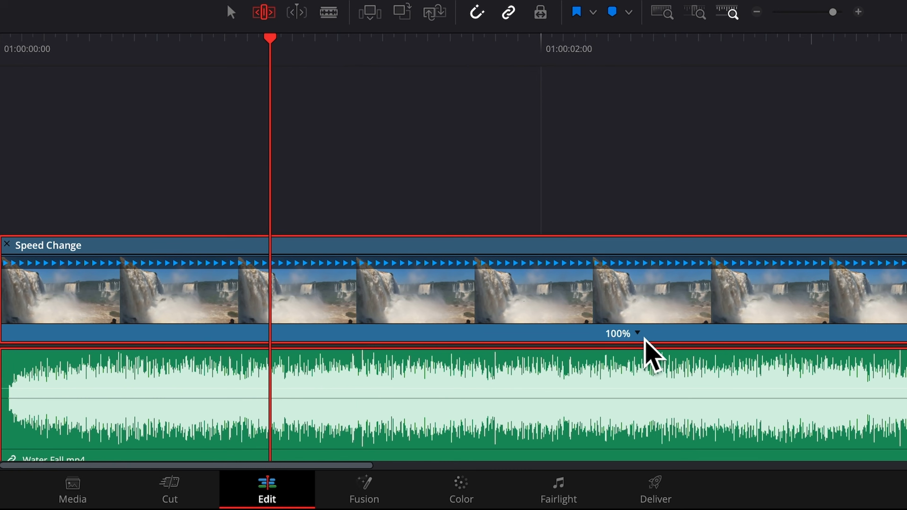
{"action": "left_click", "coordinate": [644, 338]}
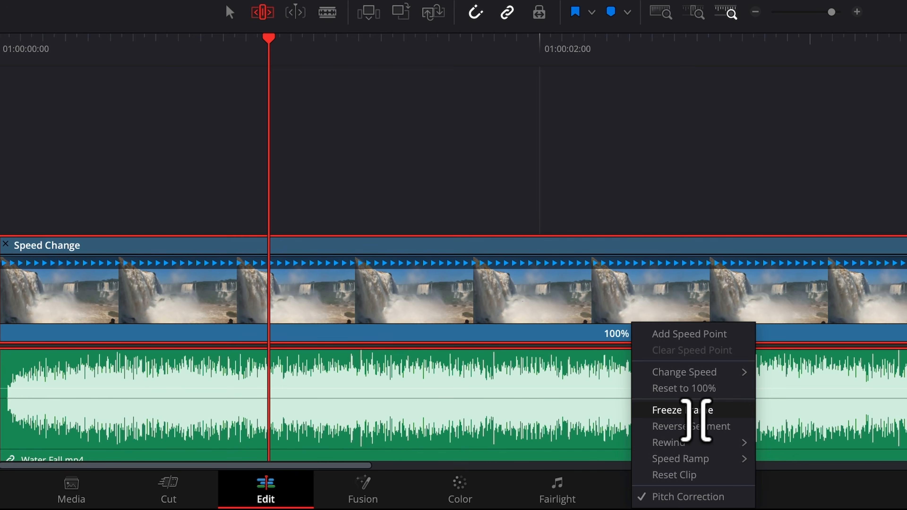
{"action": "left_click", "coordinate": [686, 409]}
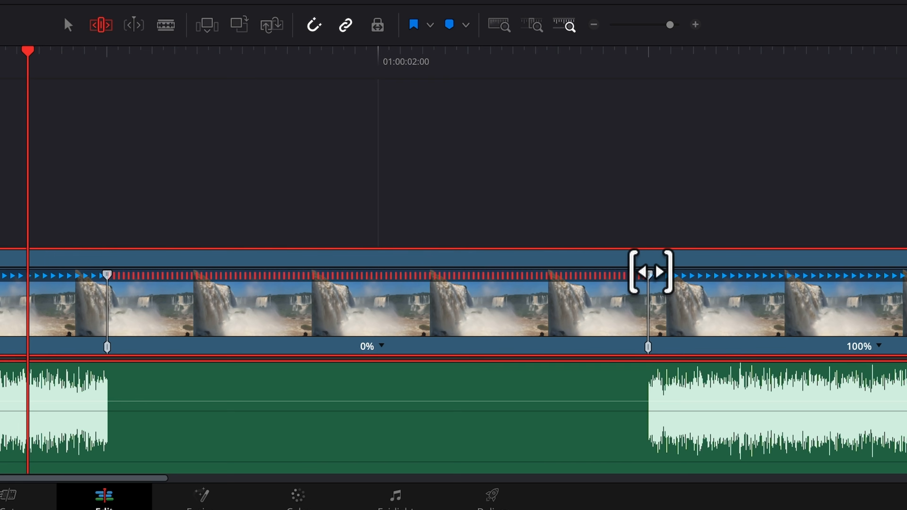
{"action": "left_click_drag", "start_coordinate": [650, 273], "coordinate": [279, 279]}
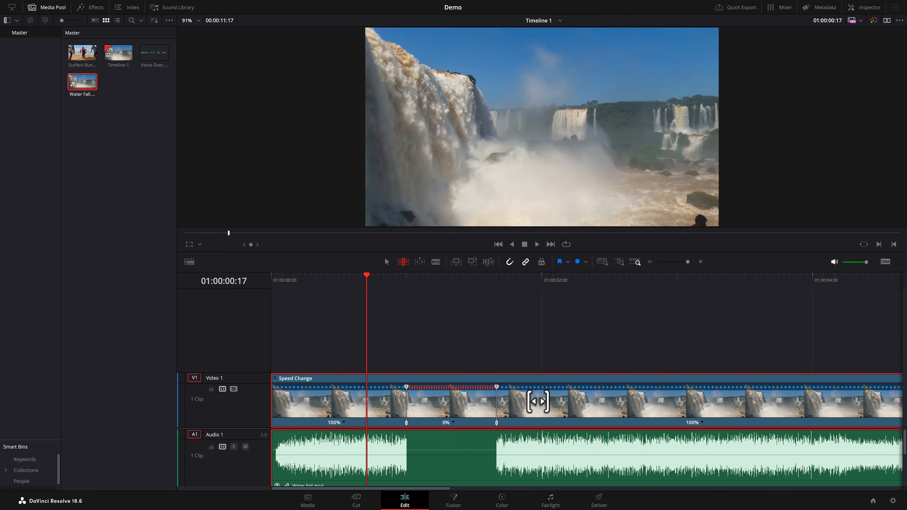
- Toggle the clip's retime controls off and back on, and remove the freeze frame from Water Fall.mp4
{"action": "key", "text": "ctrl+r"}
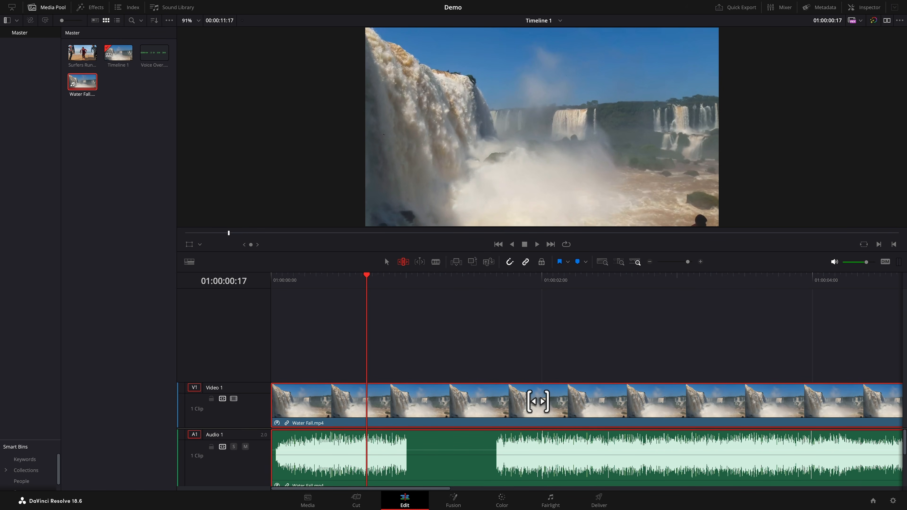
{"action": "key", "text": "ctrl+r"}
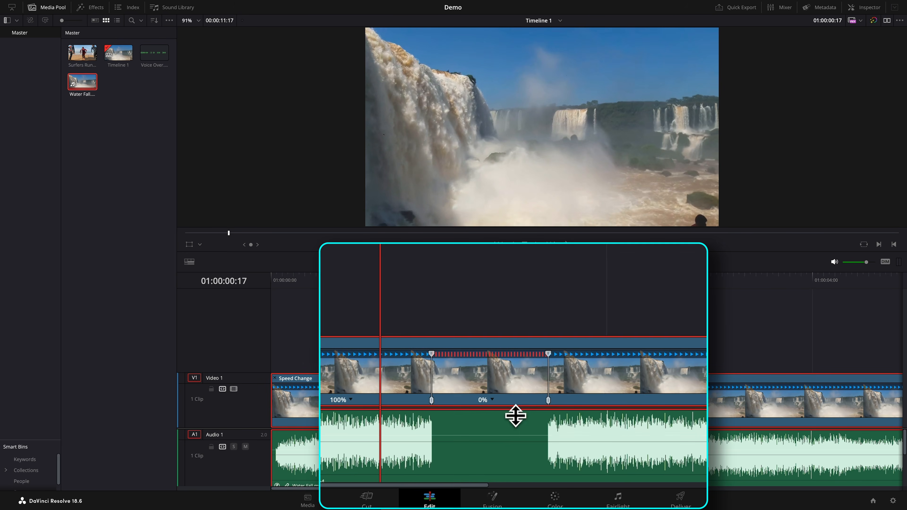
{"action": "left_click", "coordinate": [493, 400]}
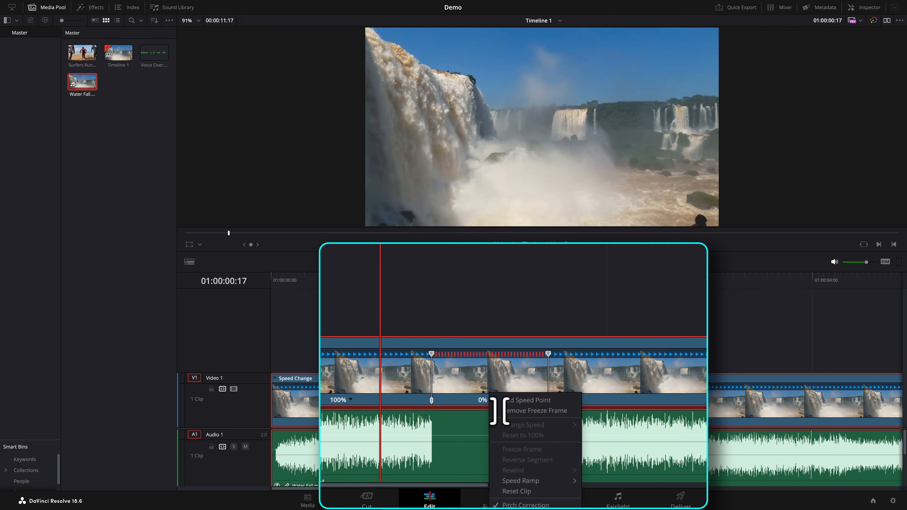
{"action": "left_click", "coordinate": [524, 411]}
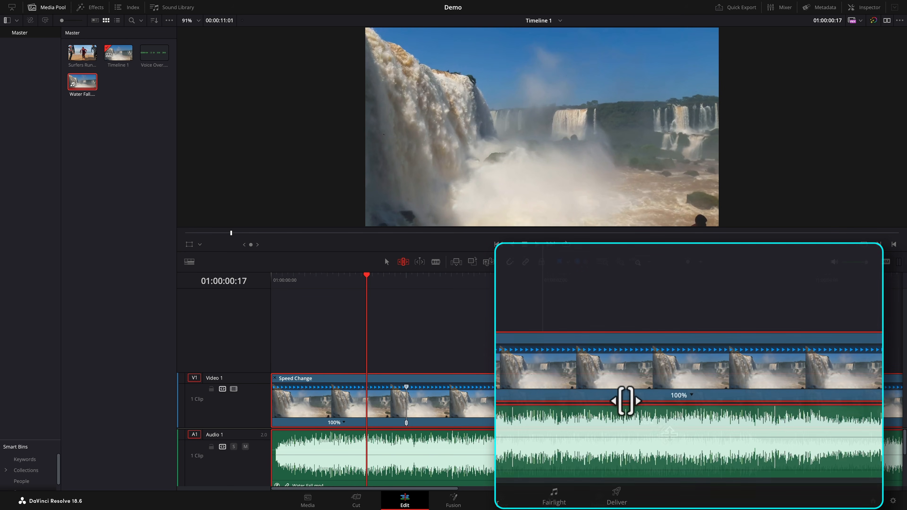
- Clear the remaining speed point on the Water Fall.mp4 clip and hide its retime controls
{"action": "left_click", "coordinate": [657, 422]}
{"action": "left_click", "coordinate": [749, 407]}
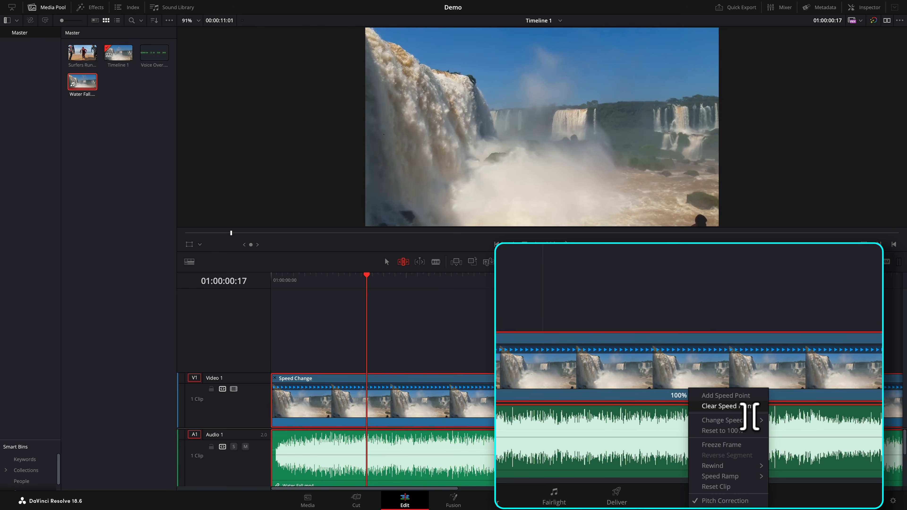
{"action": "key", "text": "super+r"}
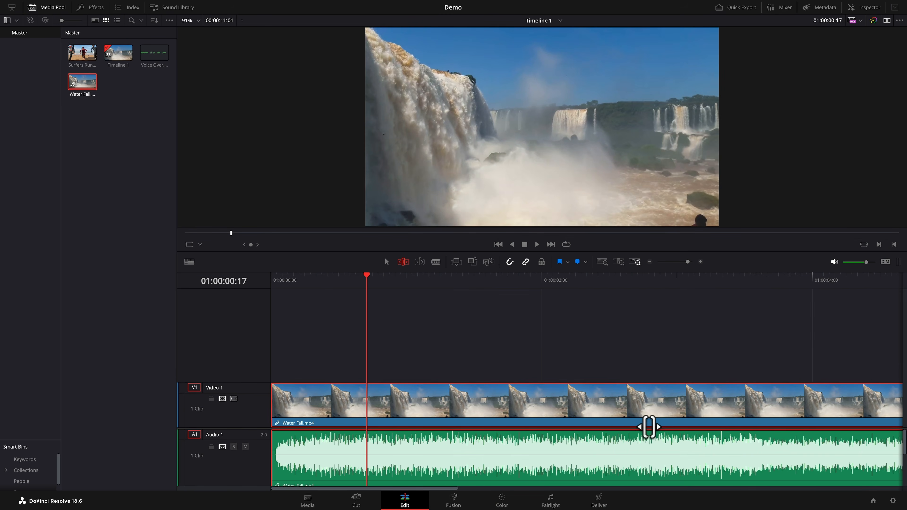
- Place the playhead at 01:00:06:04 over the Water Fall.mp4 clip and expand its Speed Change settings
{"action": "left_click", "coordinate": [864, 7]}
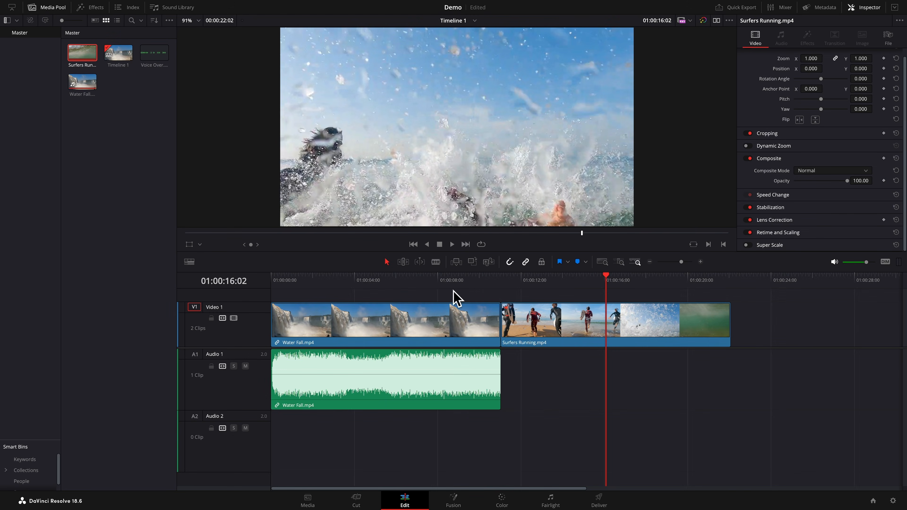
{"action": "left_click", "coordinate": [399, 282]}
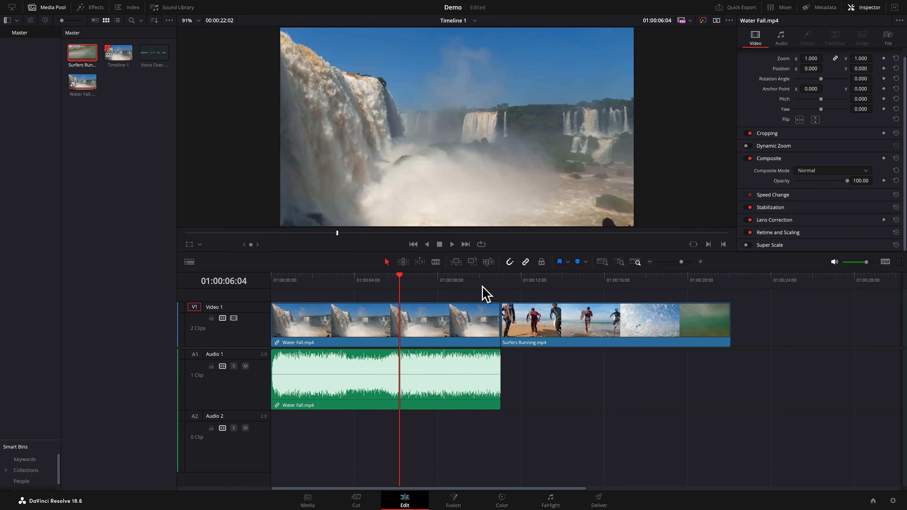
{"action": "left_click", "coordinate": [775, 197]}
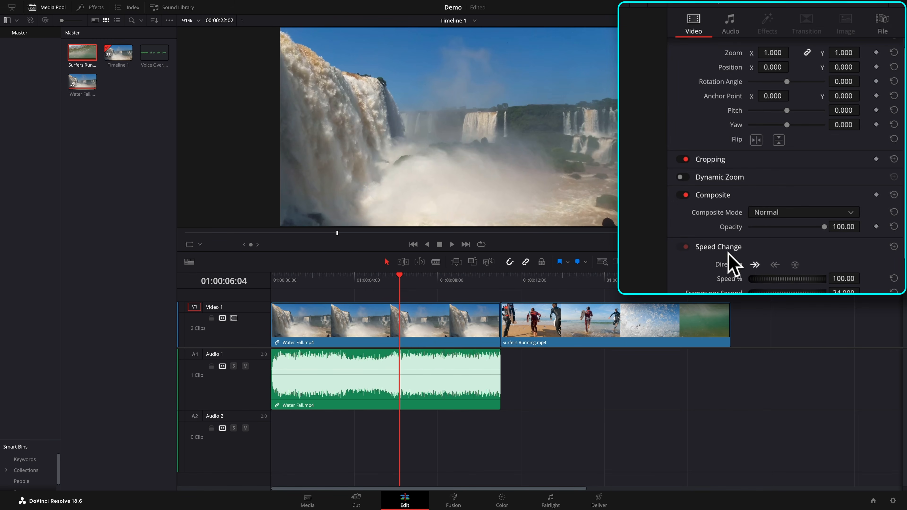
{"action": "scroll", "coordinate": [730, 279], "scroll_direction": "down", "scroll_amount": 4}
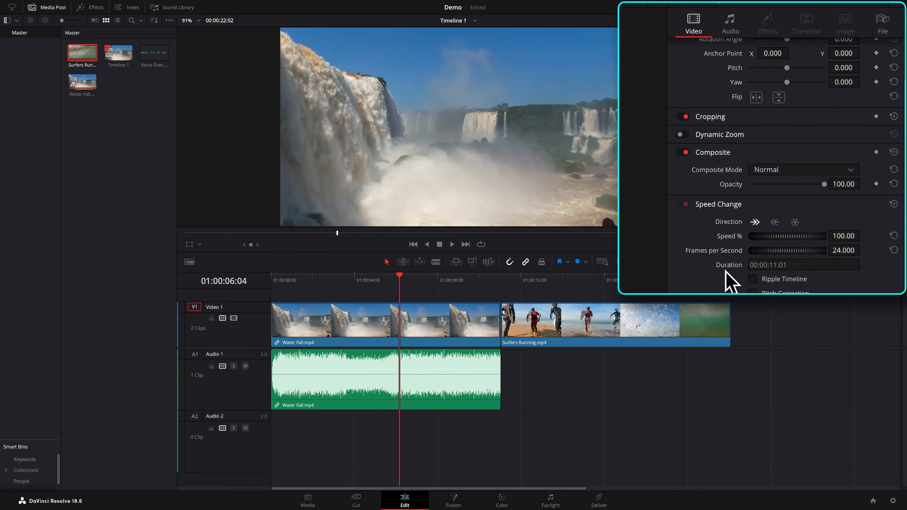
- Enable Ripple Timeline and Pitch Correction for the Water Fall.mp4 clip and set its speed to 169%
{"action": "left_click", "coordinate": [756, 234]}
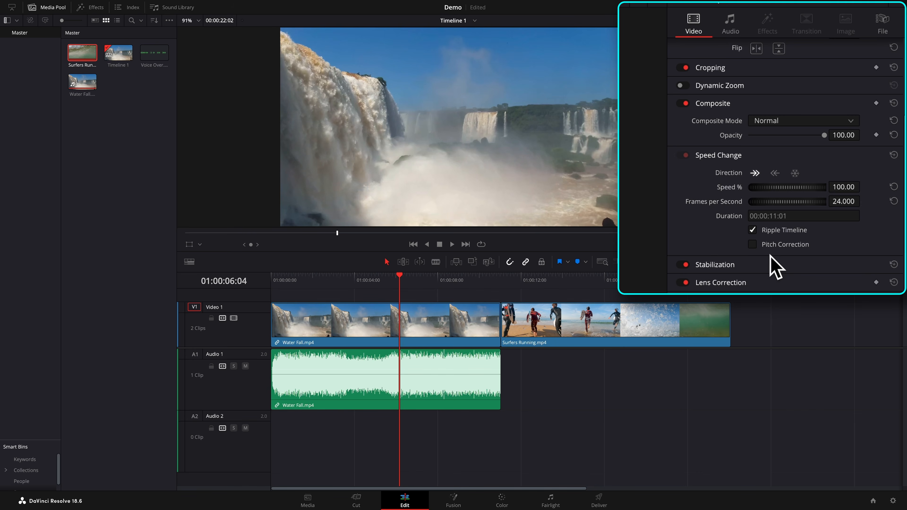
{"action": "left_click", "coordinate": [754, 247]}
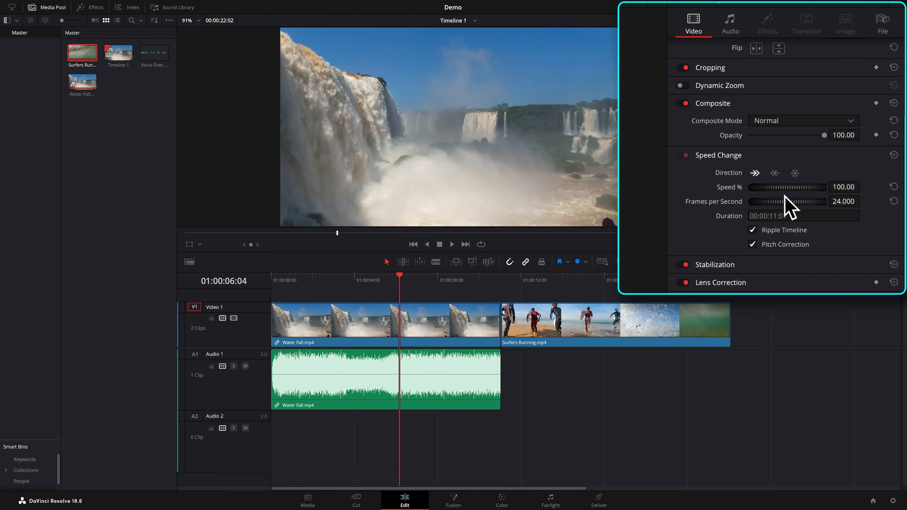
{"action": "left_click_drag", "start_coordinate": [779, 199], "coordinate": [813, 191]}
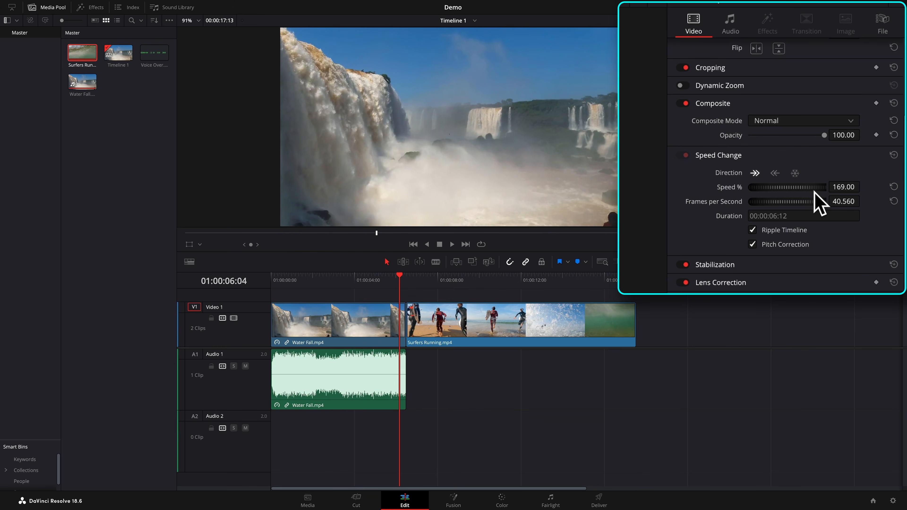
- Reduce the Water Fall.mp4 clip's speed to 33% and adjust its frames per second
{"action": "left_click_drag", "start_coordinate": [812, 192], "coordinate": [743, 188]}
{"action": "left_click_drag", "start_coordinate": [798, 191], "coordinate": [765, 196]}
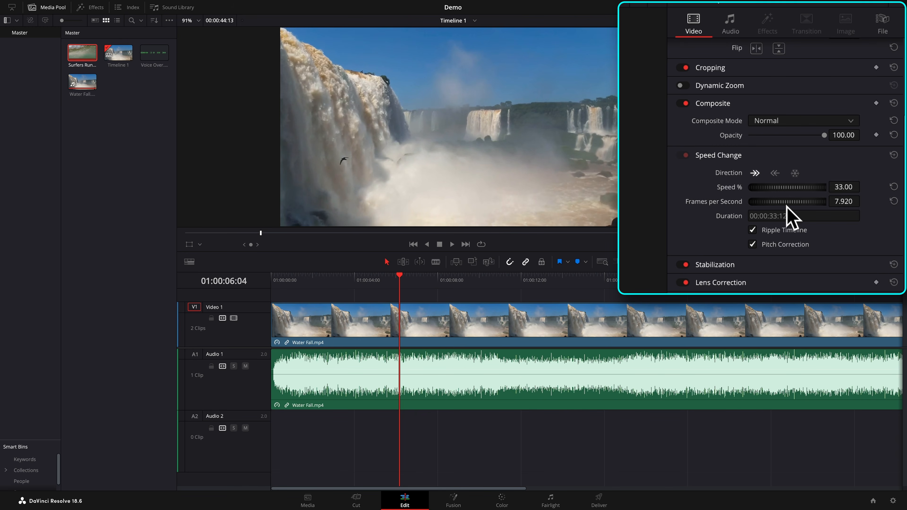
{"action": "mouse_move", "coordinate": [785, 203]}
{"action": "left_mouse_down"}
{"action": "mouse_move", "coordinate": [811, 204]}
{"action": "mouse_move", "coordinate": [800, 206]}
{"action": "left_mouse_up"}
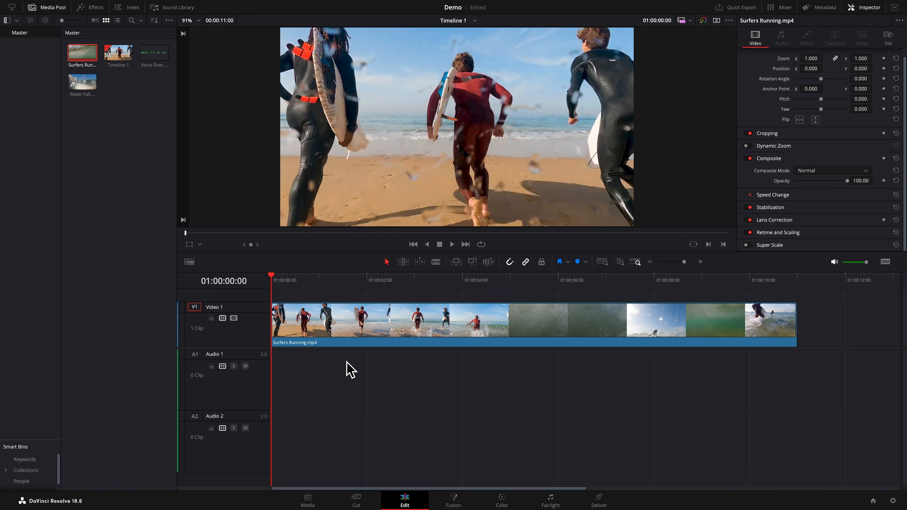
- Switch to trim edit mode, select the Surfers Running.mp4 clip and show its retime controls
{"action": "left_click", "coordinate": [403, 262]}
{"action": "left_click", "coordinate": [371, 336]}
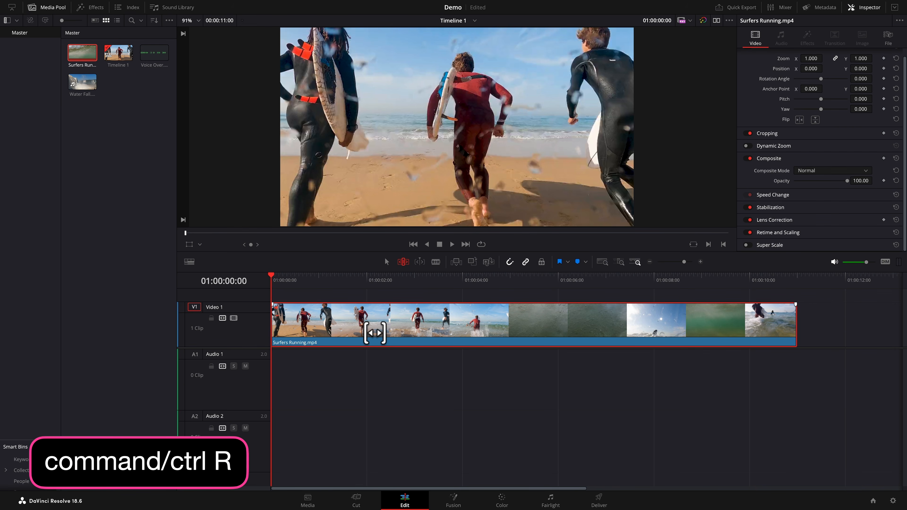
{"action": "mouse_move", "coordinate": [162, 6]}
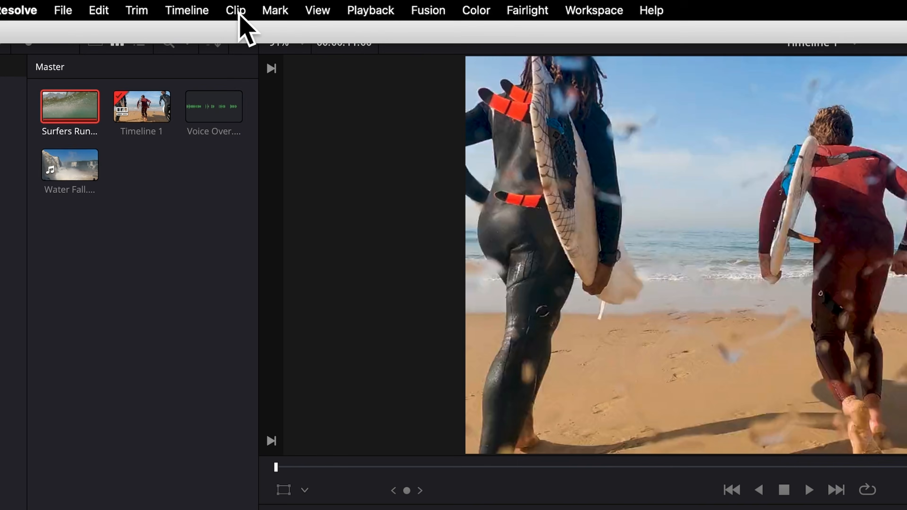
{"action": "left_click", "coordinate": [239, 14]}
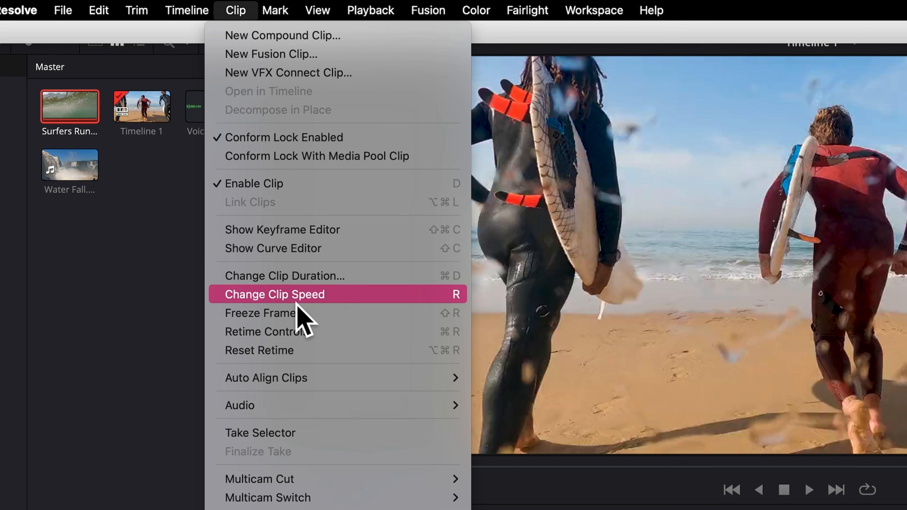
{"action": "left_click", "coordinate": [286, 332]}
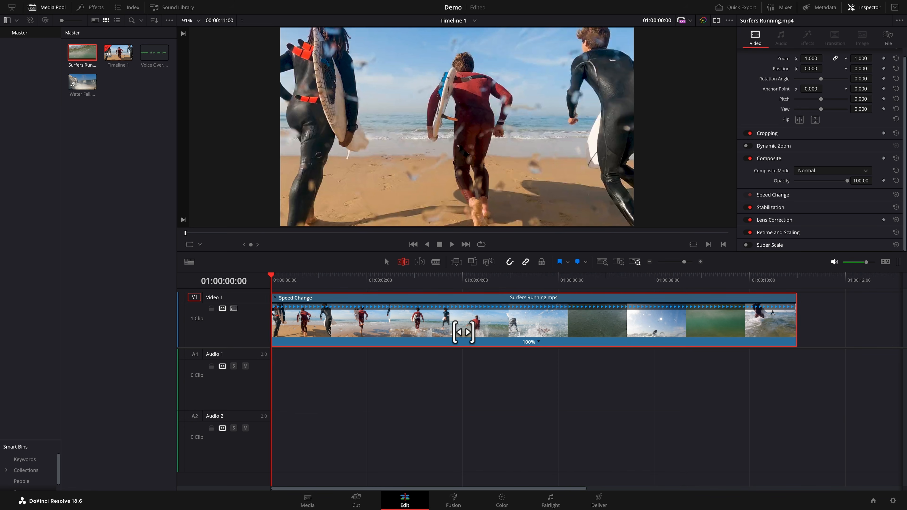
- Add speed points to the Surfers Running.mp4 clip at 01:00:01:11 and 01:00:04:01
{"action": "left_click", "coordinate": [341, 281]}
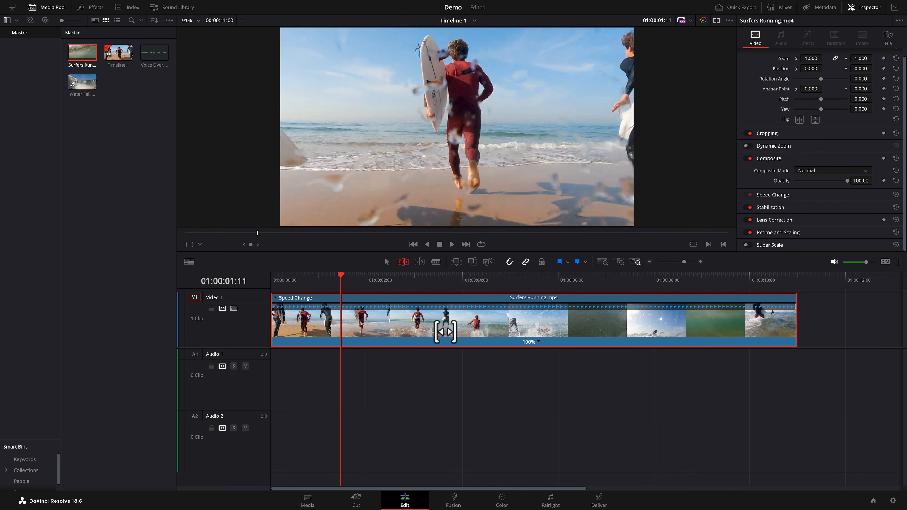
{"action": "left_click", "coordinate": [538, 341]}
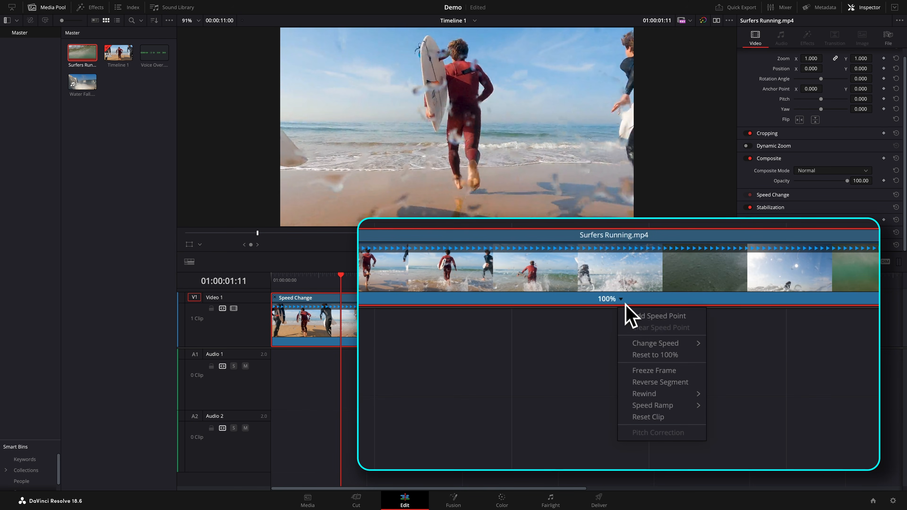
{"action": "left_click", "coordinate": [651, 317]}
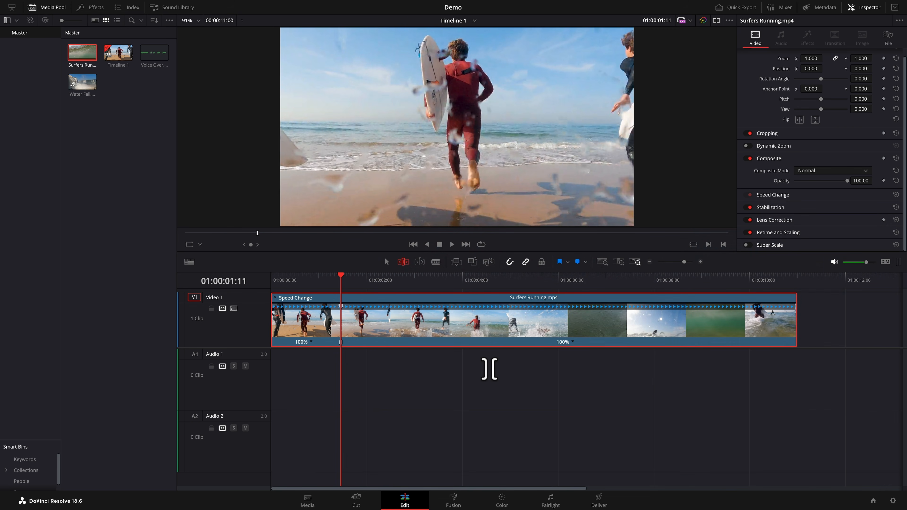
{"action": "left_click", "coordinate": [464, 281]}
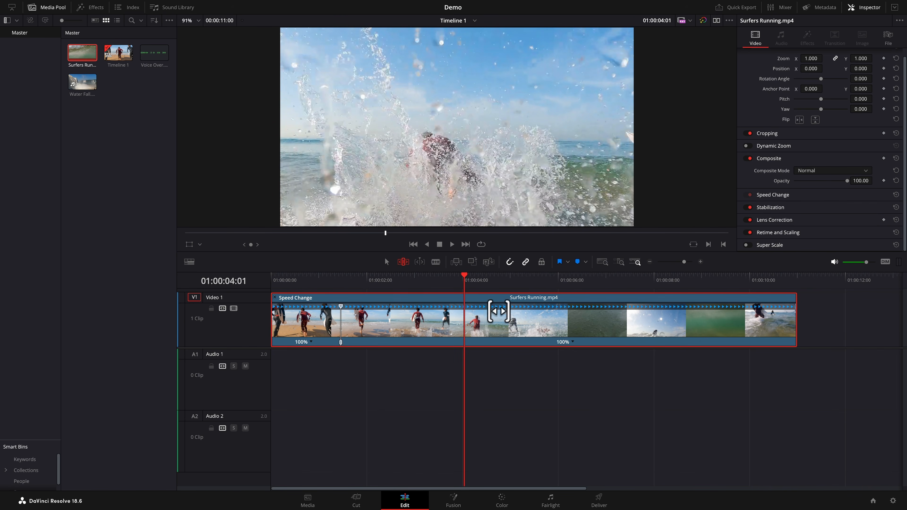
{"action": "left_click", "coordinate": [573, 342]}
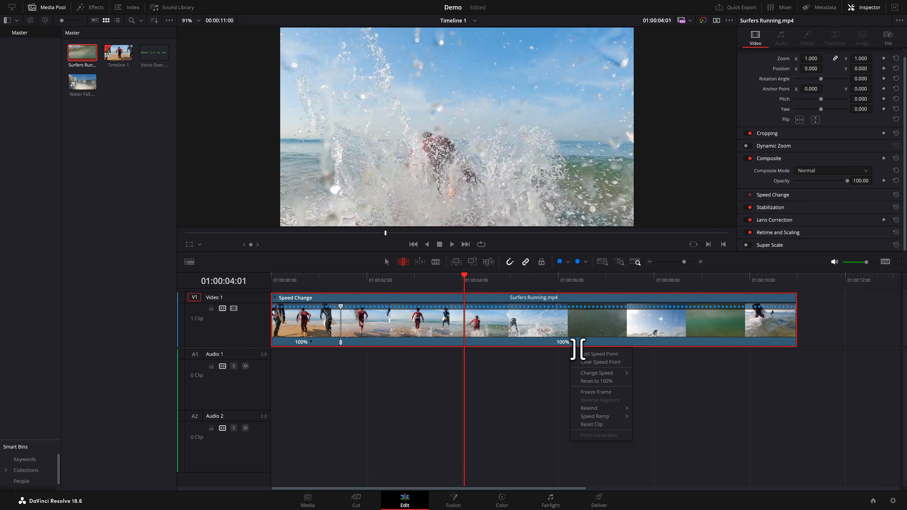
{"action": "left_click", "coordinate": [593, 354]}
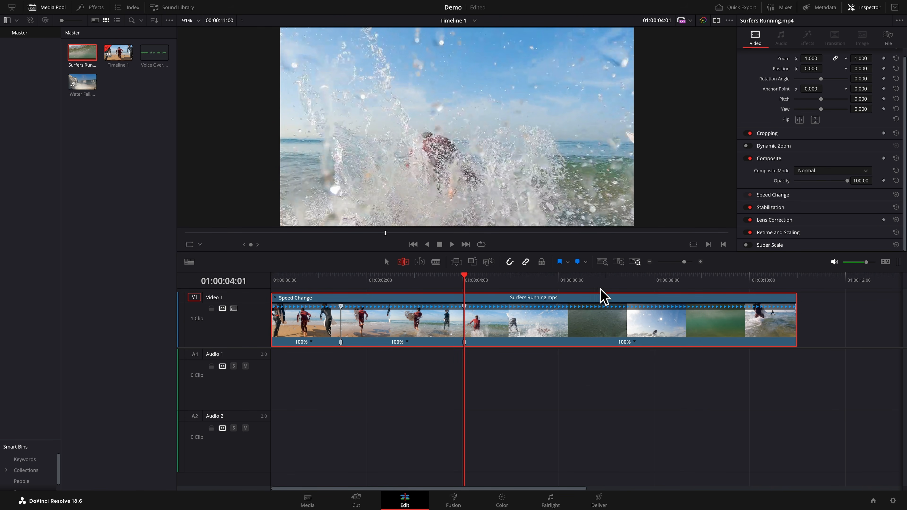
- Add two more speed points to the Surfers Running.mp4 clip at 01:00:06:15 and 01:00:08:23
{"action": "left_click", "coordinate": [587, 279]}
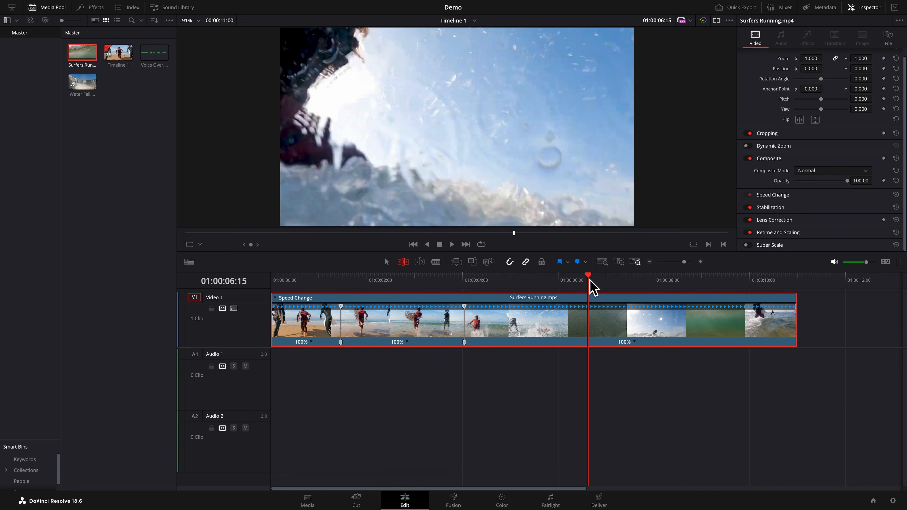
{"action": "left_click", "coordinate": [635, 343]}
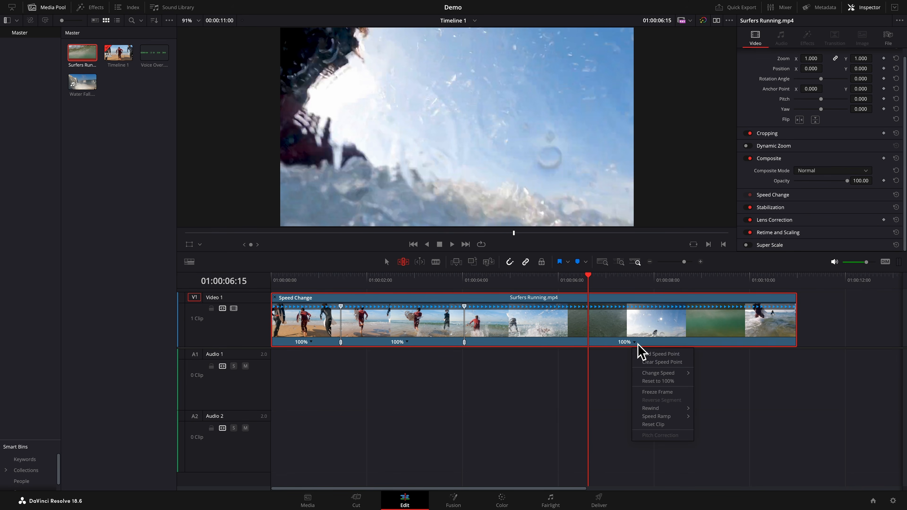
{"action": "left_click", "coordinate": [655, 354]}
{"action": "left_click", "coordinate": [699, 282]}
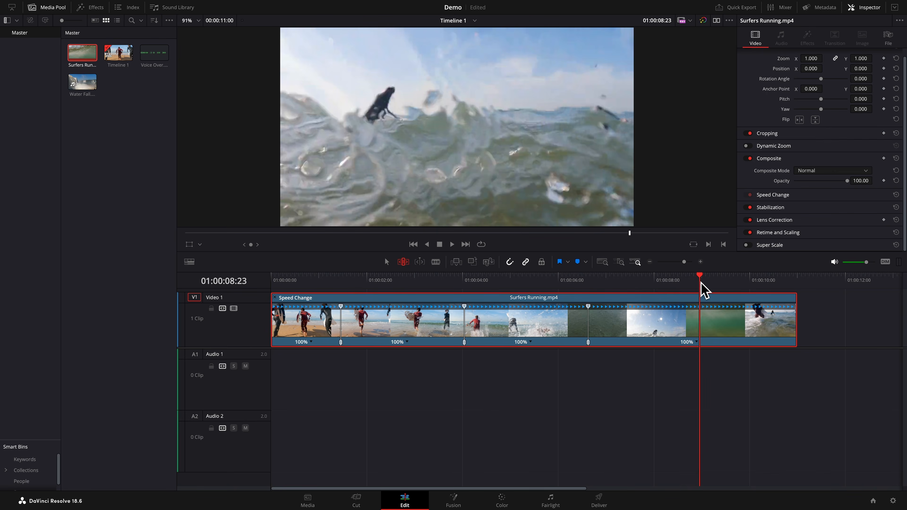
{"action": "left_click", "coordinate": [697, 342]}
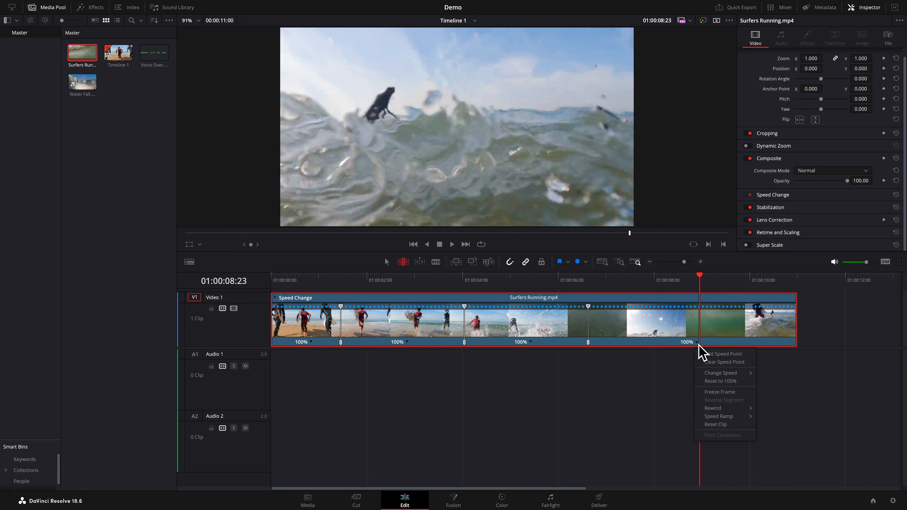
{"action": "left_click", "coordinate": [717, 354]}
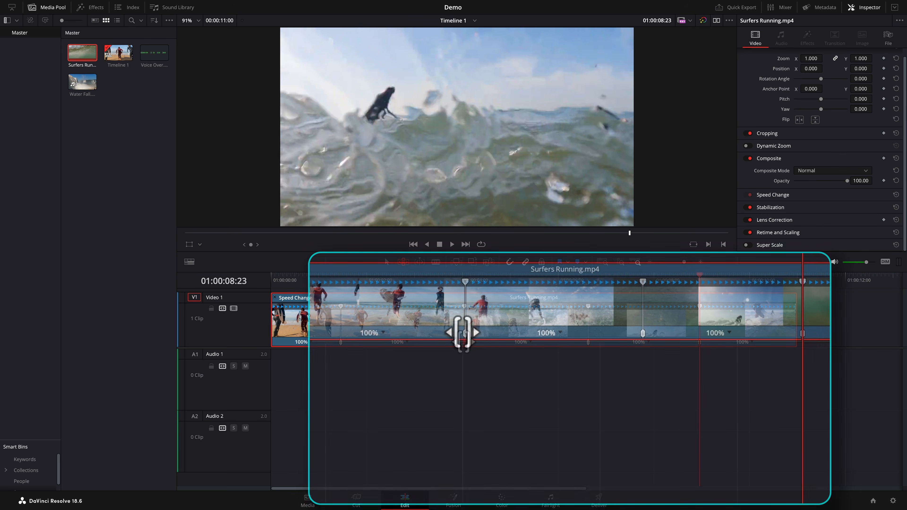
- Move the clip's second speed point earlier and set the first segment's speed to 50%
{"action": "left_click_drag", "start_coordinate": [463, 332], "coordinate": [428, 342]}
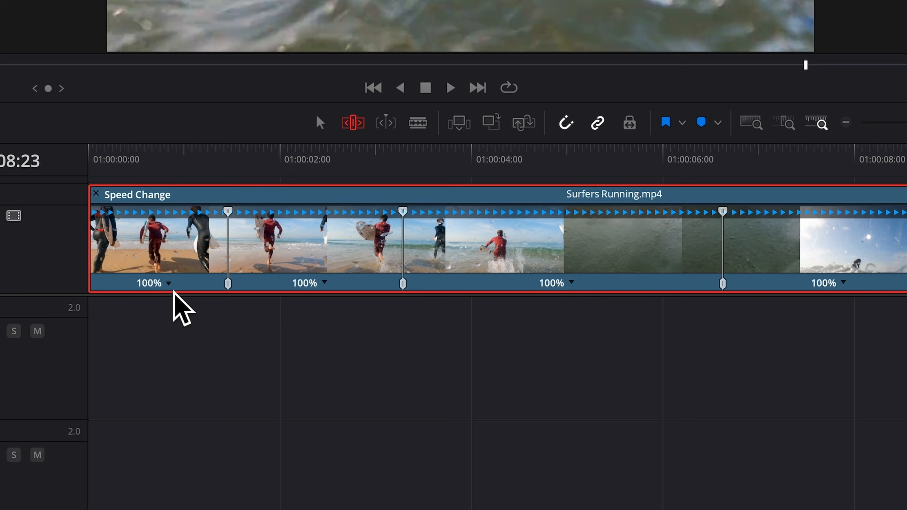
{"action": "left_click", "coordinate": [312, 343]}
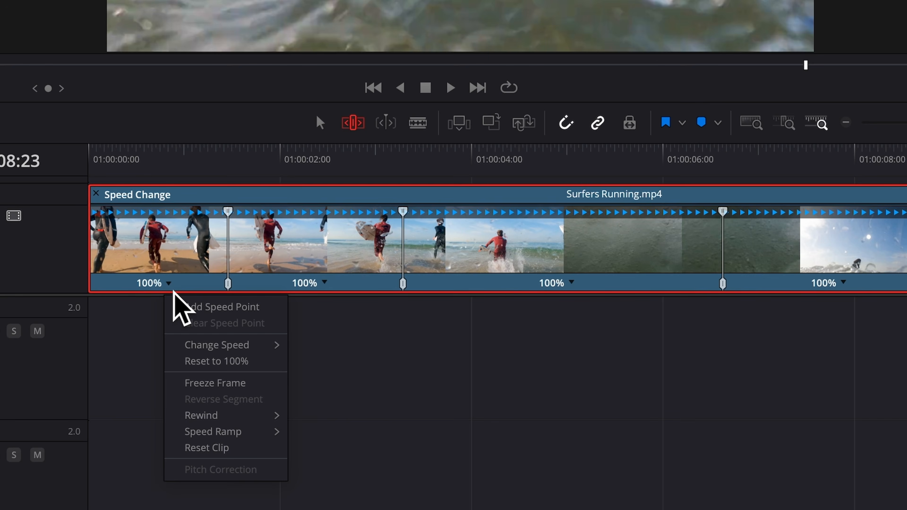
{"action": "mouse_move", "coordinate": [232, 344]}
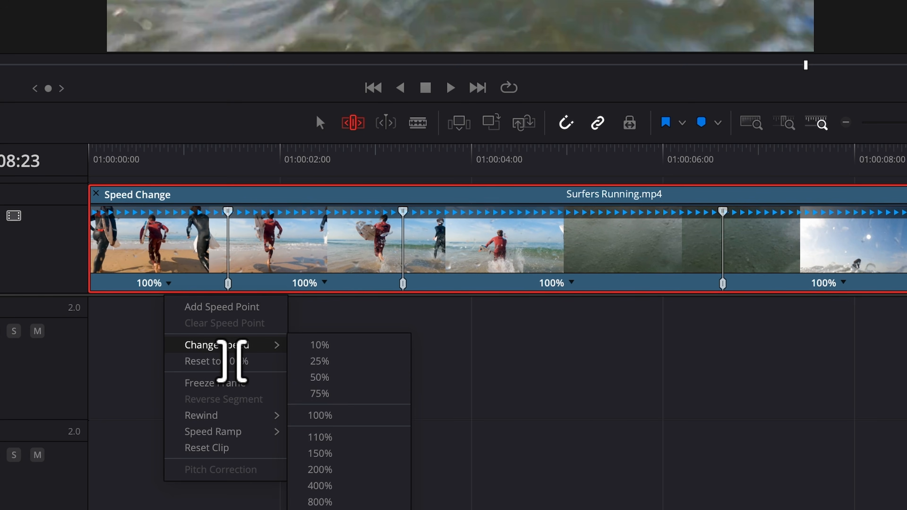
{"action": "left_click", "coordinate": [333, 383]}
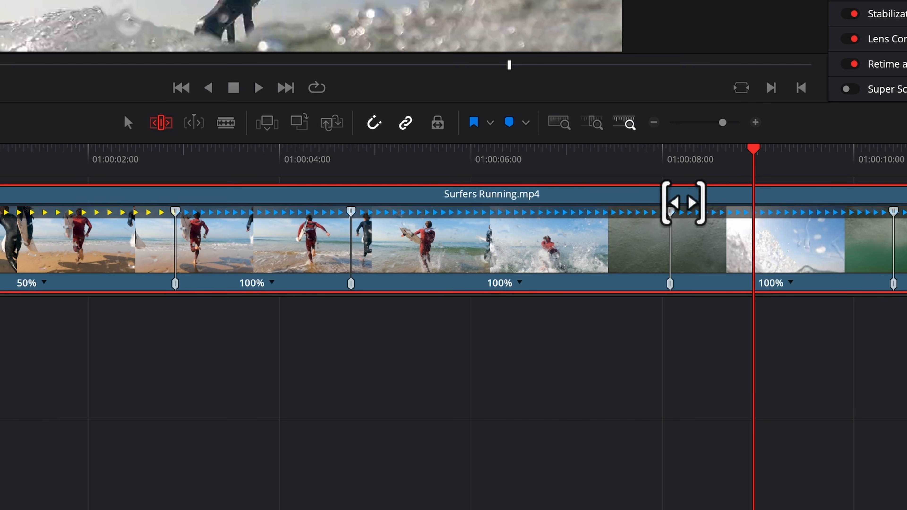
- Speed up the clip's third segment to 174% and stretch the last segment to 67%, saving the project in between
{"action": "left_click_drag", "start_coordinate": [657, 305], "coordinate": [648, 305]}
{"action": "left_click_drag", "start_coordinate": [652, 209], "coordinate": [534, 213]}
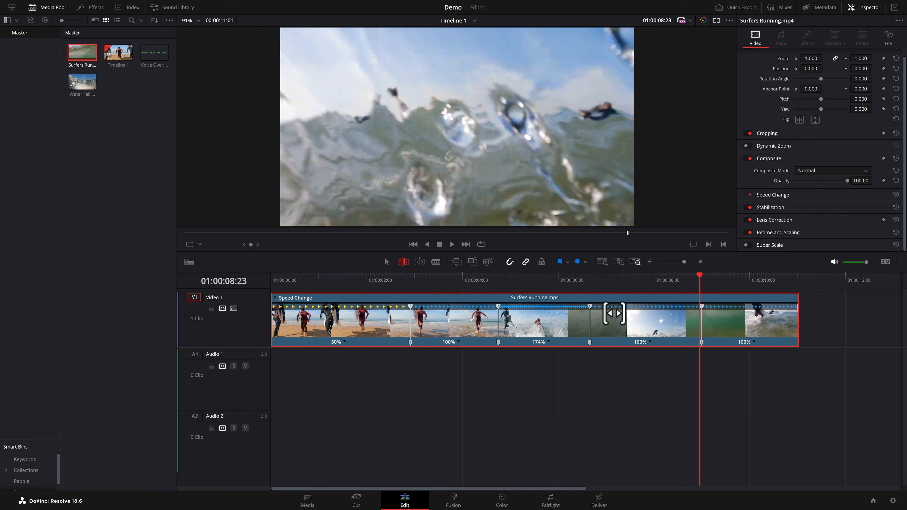
{"action": "key", "text": "ctrl+s"}
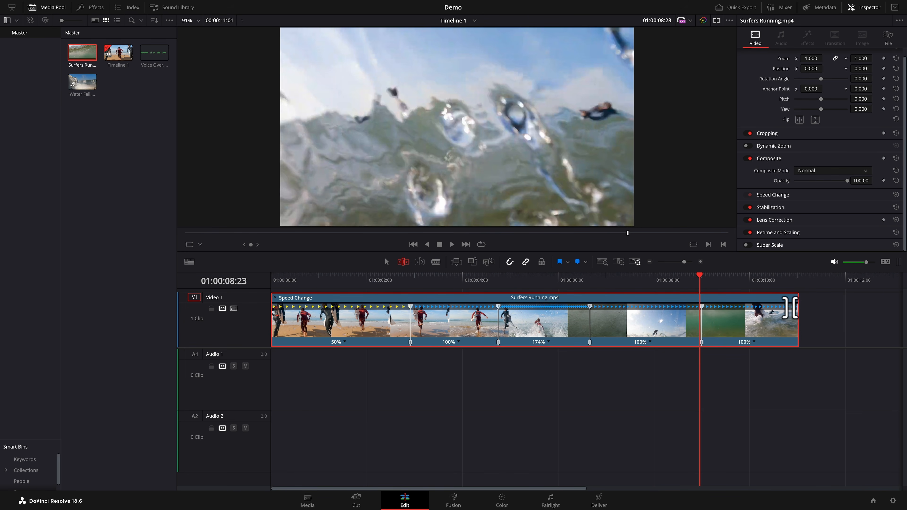
{"action": "left_click_drag", "start_coordinate": [804, 306], "coordinate": [850, 304]}
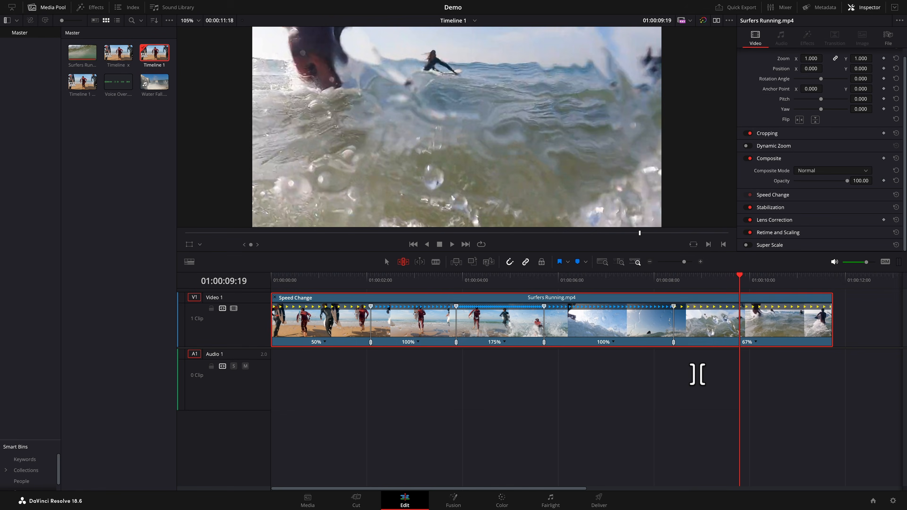
- Show the retime curve of Surfers Running.mp4 with the Retime Speed curve hidden, and activate the Retime Frame curve
{"action": "right_click", "coordinate": [585, 324]}
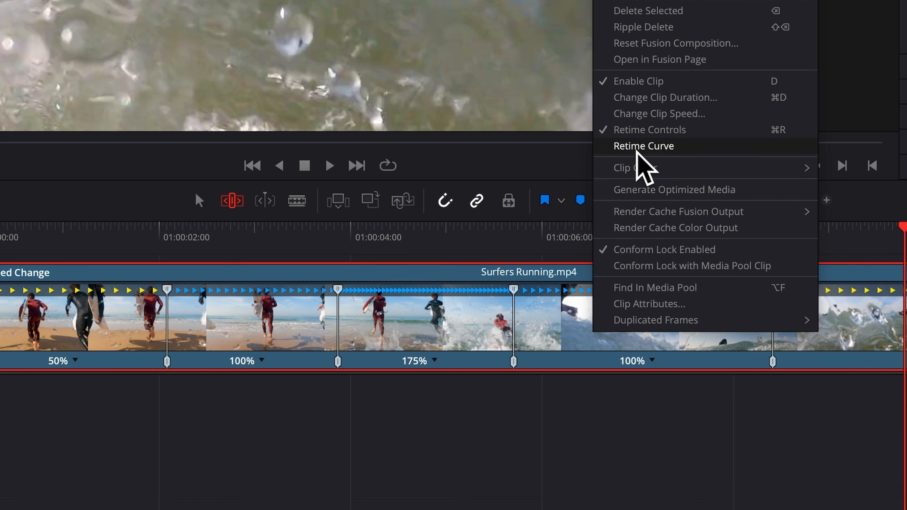
{"action": "left_click", "coordinate": [609, 235]}
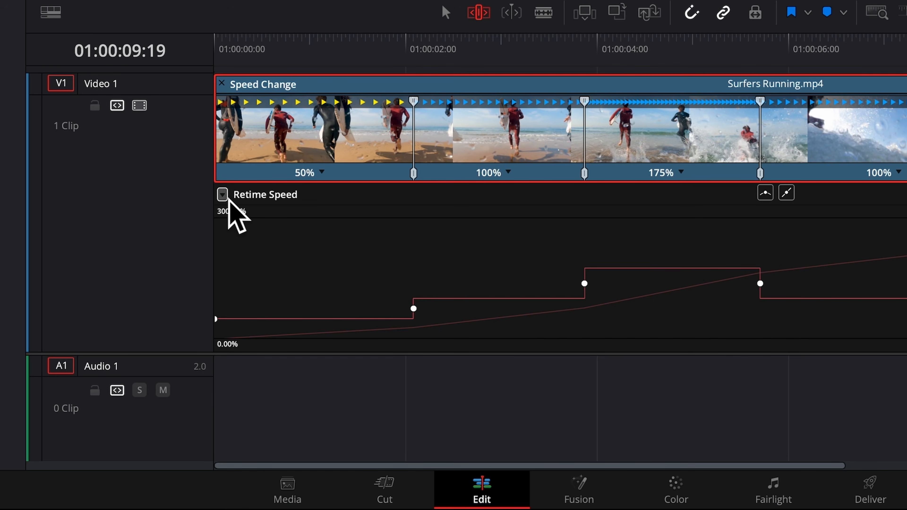
{"action": "left_click", "coordinate": [225, 198]}
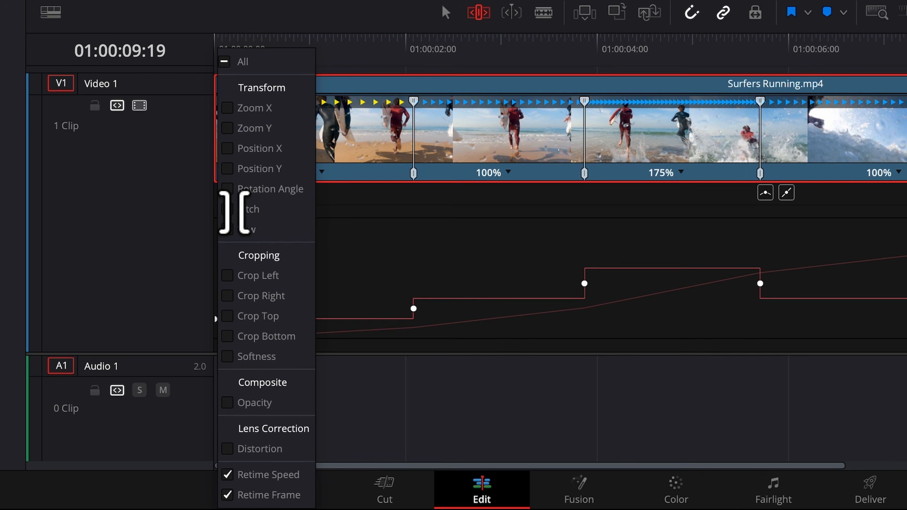
{"action": "left_click", "coordinate": [236, 475]}
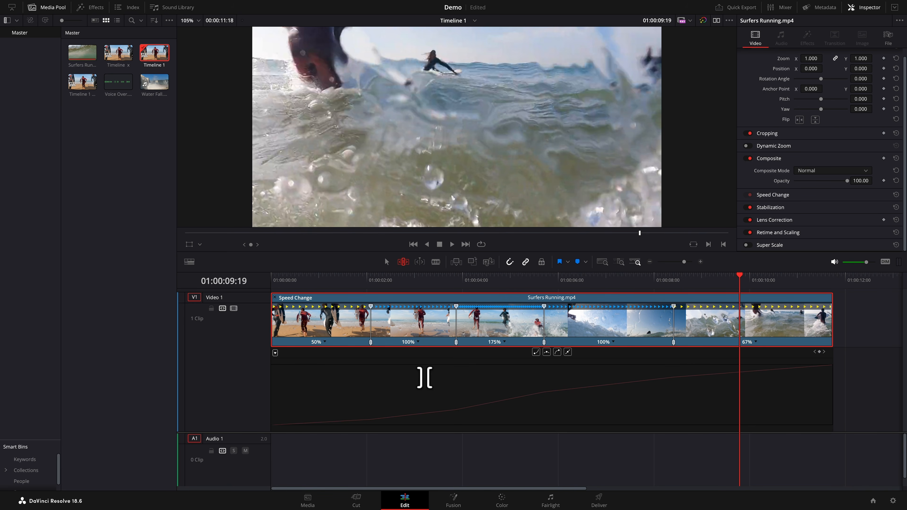
{"action": "left_click", "coordinate": [505, 405]}
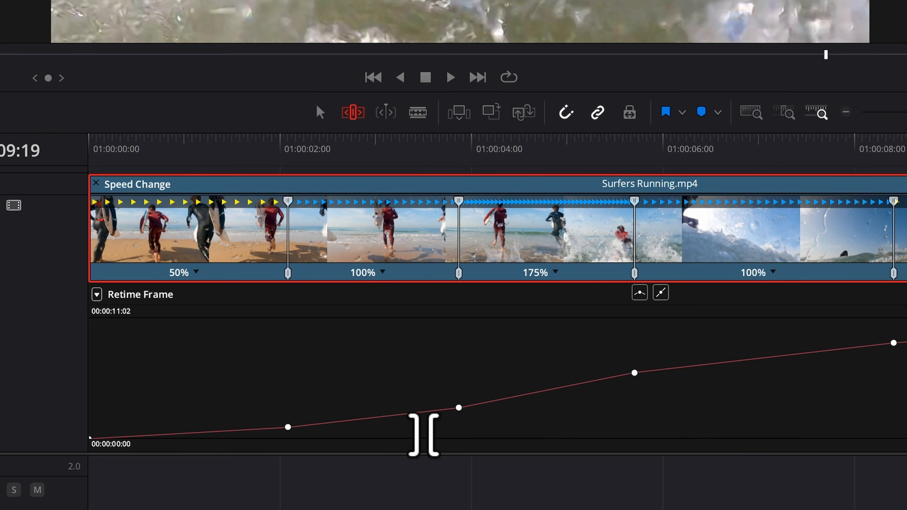
- Adjust the first and third Retime Frame curve points so the first four segments run at 43%, 109%, 156% and 114%
{"action": "left_click", "coordinate": [371, 419]}
{"action": "mouse_move", "coordinate": [296, 433]}
{"action": "left_mouse_down"}
{"action": "mouse_move", "coordinate": [289, 398]}
{"action": "mouse_move", "coordinate": [297, 433]}
{"action": "mouse_move", "coordinate": [285, 427]}
{"action": "left_mouse_up"}
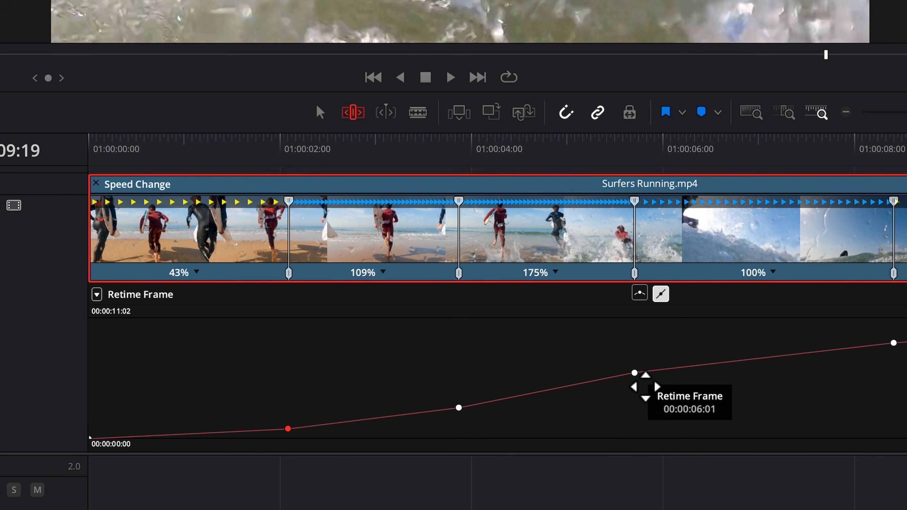
{"action": "left_click_drag", "start_coordinate": [645, 386], "coordinate": [618, 389]}
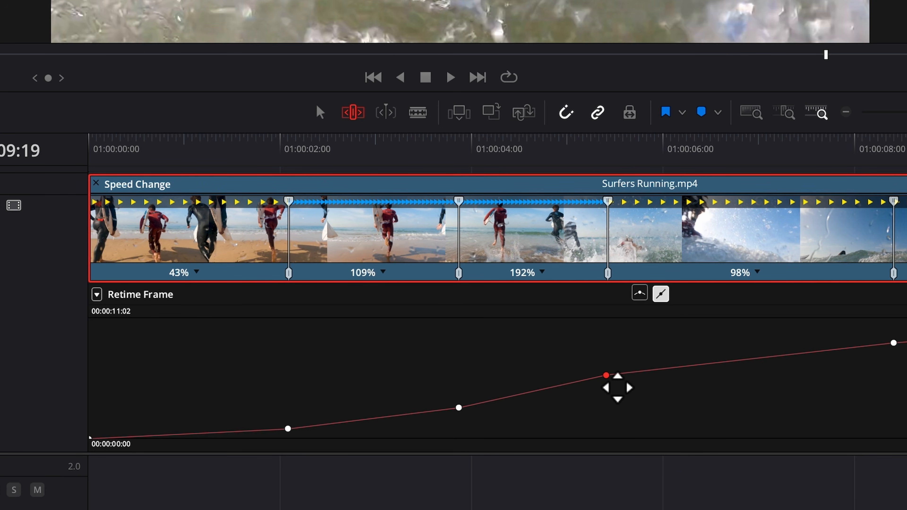
{"action": "mouse_move", "coordinate": [618, 388]}
{"action": "left_mouse_down"}
{"action": "mouse_move", "coordinate": [603, 390]}
{"action": "mouse_move", "coordinate": [655, 392]}
{"action": "mouse_move", "coordinate": [631, 390]}
{"action": "left_mouse_up"}
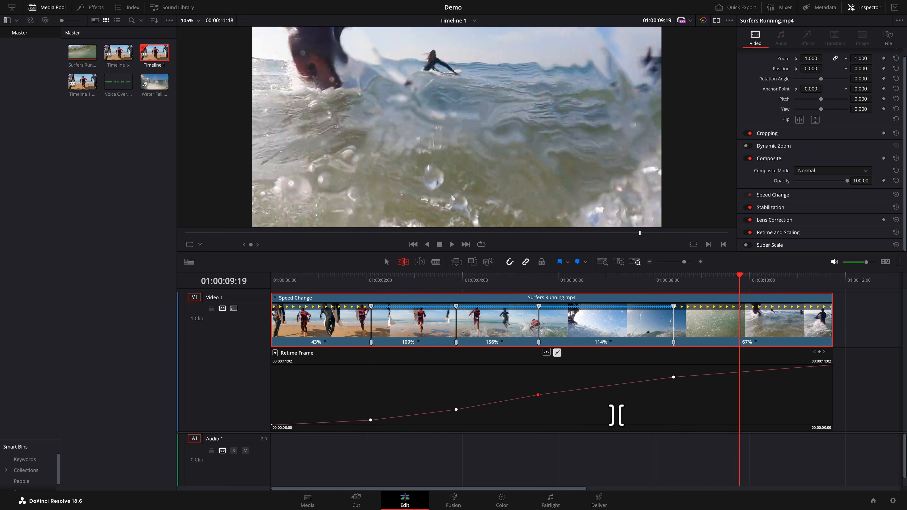
- Delete the fourth point of the Retime Frame curve and display the Retime Speed curve in its place
{"action": "left_click", "coordinate": [674, 377]}
{"action": "key", "text": "Delete"}
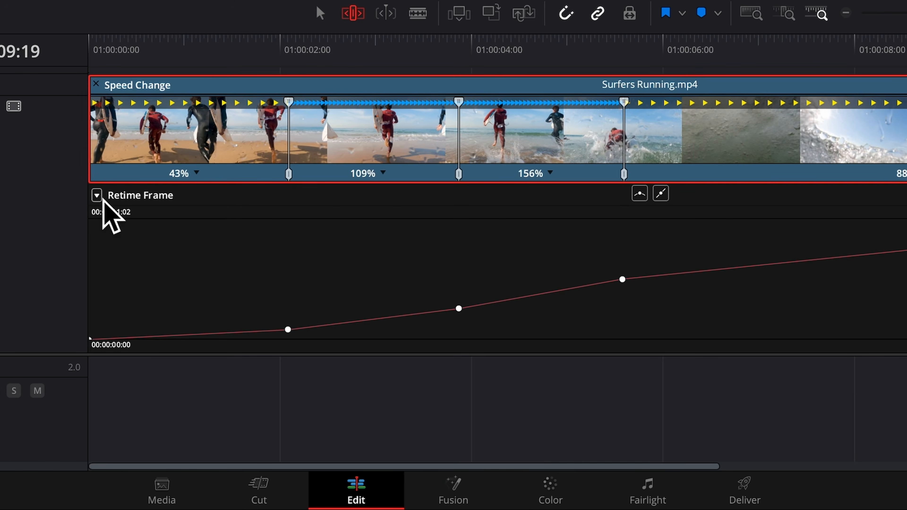
{"action": "left_click", "coordinate": [97, 196]}
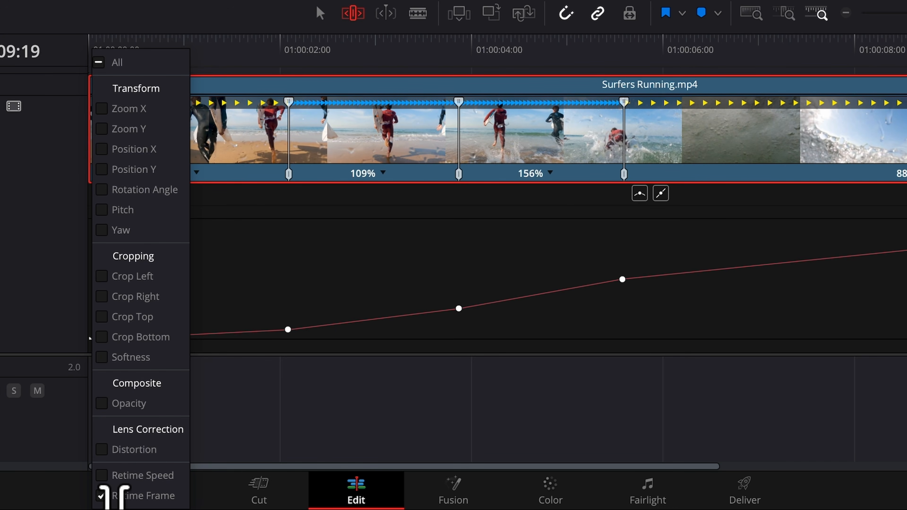
{"action": "left_click", "coordinate": [107, 476]}
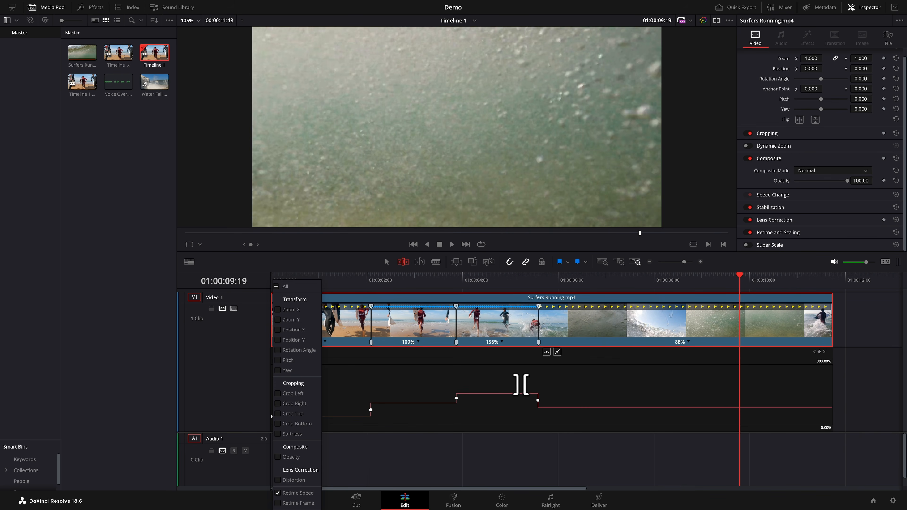
- Adjust the Retime Speed curve so the third segment runs at 186% and the last at 67%, moving their shared speed point just past 01:00:06:00
{"action": "left_click", "coordinate": [603, 232]}
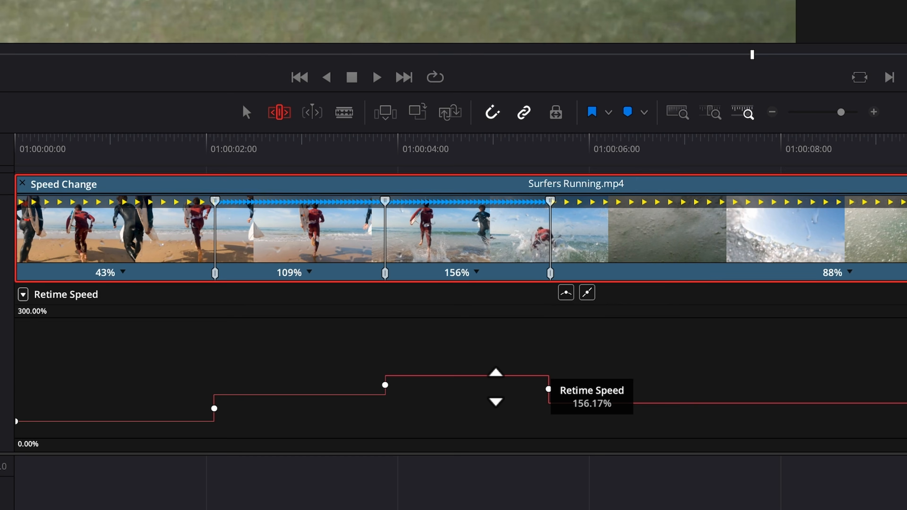
{"action": "left_click_drag", "start_coordinate": [504, 398], "coordinate": [480, 373]}
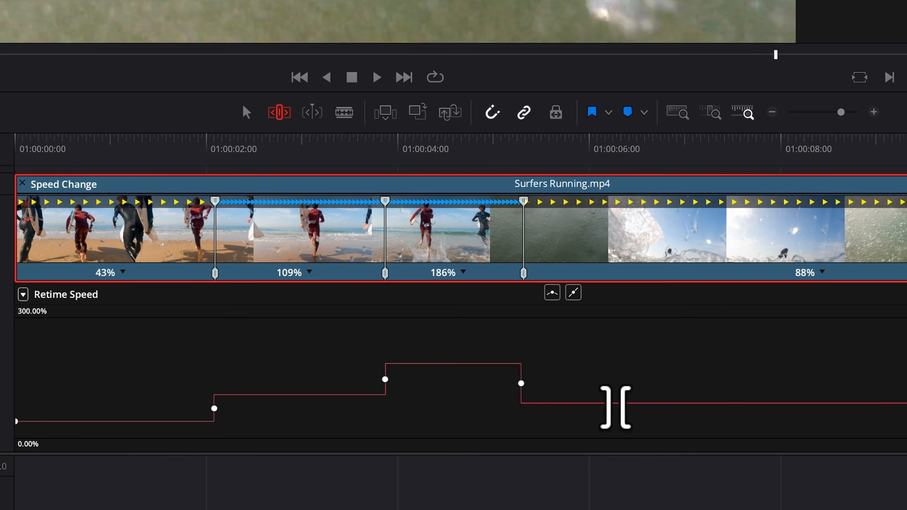
{"action": "left_click_drag", "start_coordinate": [627, 412], "coordinate": [633, 455]}
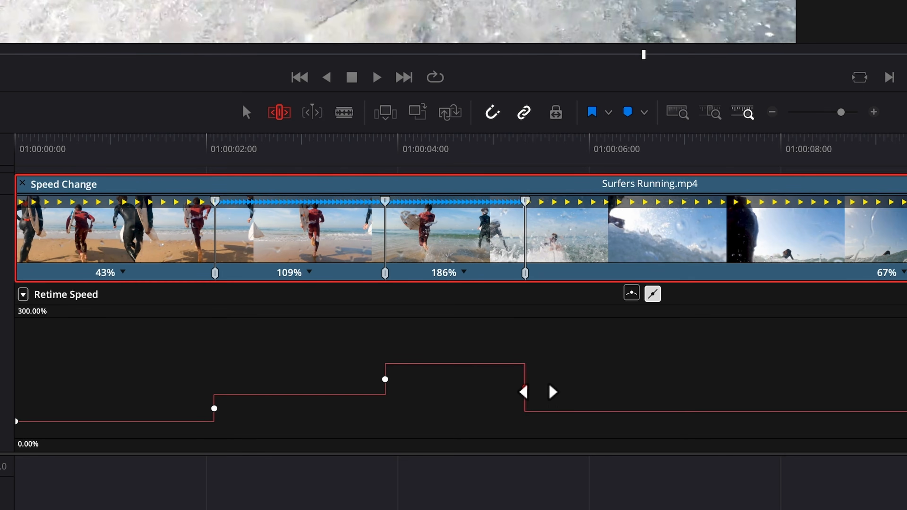
{"action": "left_click_drag", "start_coordinate": [538, 392], "coordinate": [622, 390]}
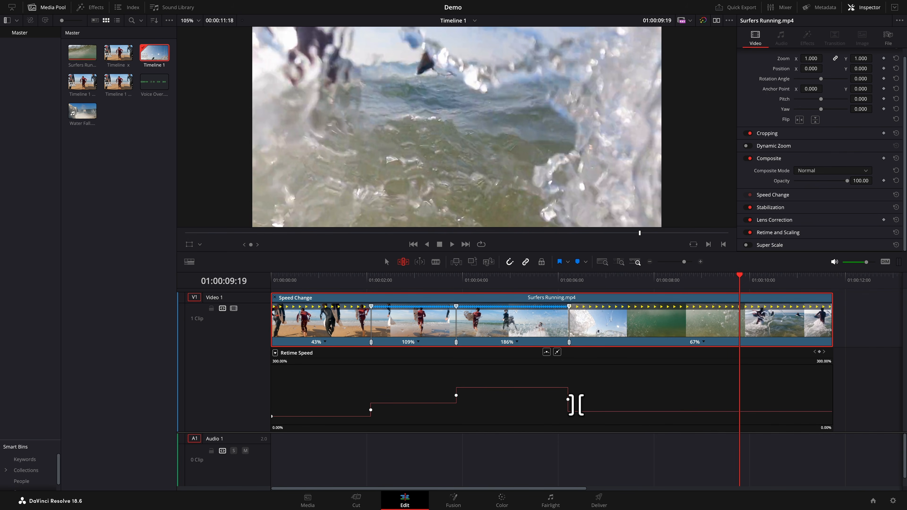
- Smooth the last Retime Speed curve point into a Bezier ease and shorten its handles for a quicker speed transition
{"action": "left_click", "coordinate": [568, 399]}
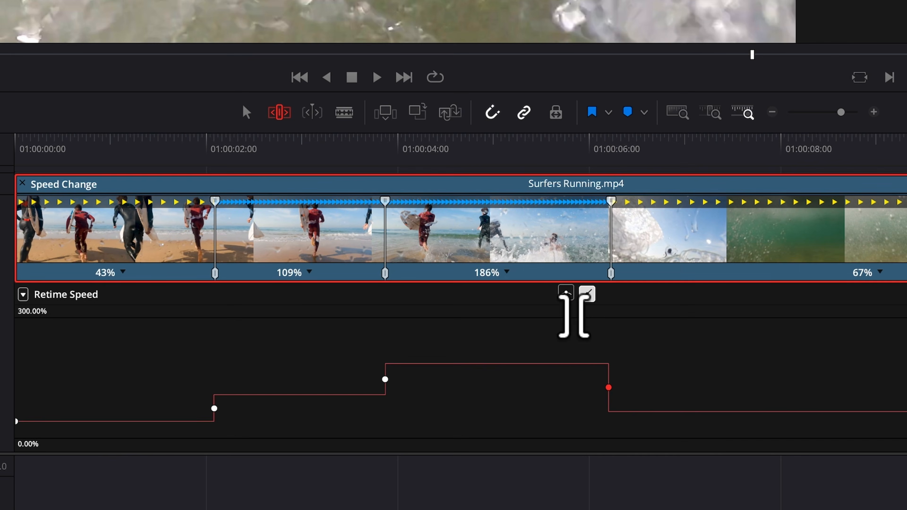
{"action": "left_click", "coordinate": [546, 352]}
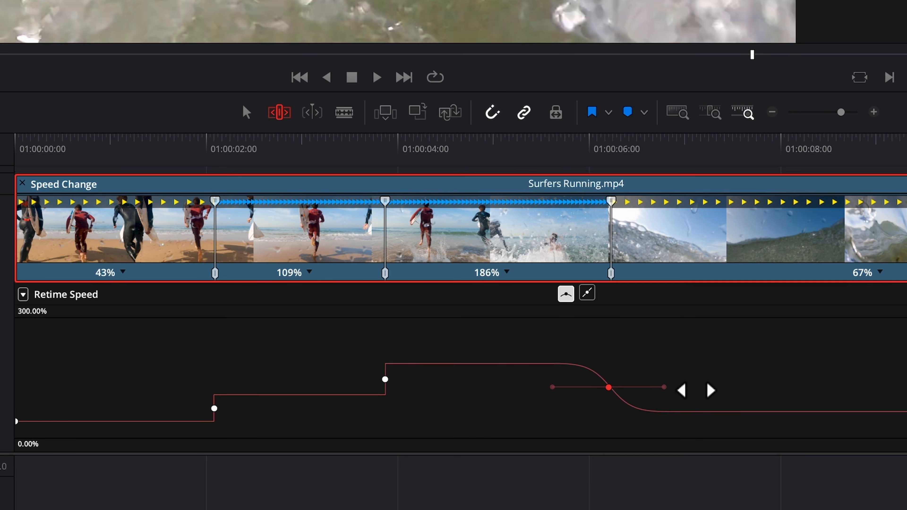
{"action": "left_click_drag", "start_coordinate": [677, 390], "coordinate": [641, 388]}
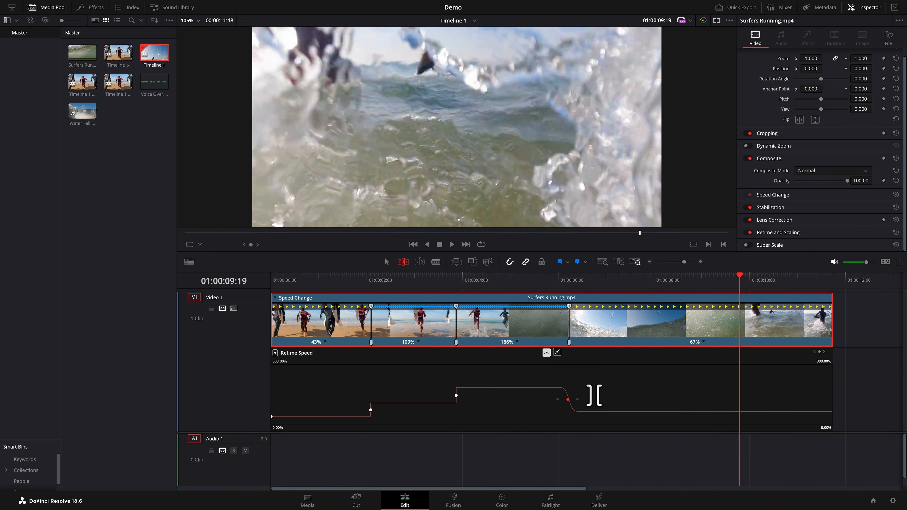
- Hide the retime curve and the retime controls of the Surfers Running.mp4 clip
{"action": "key", "text": "shift+c"}
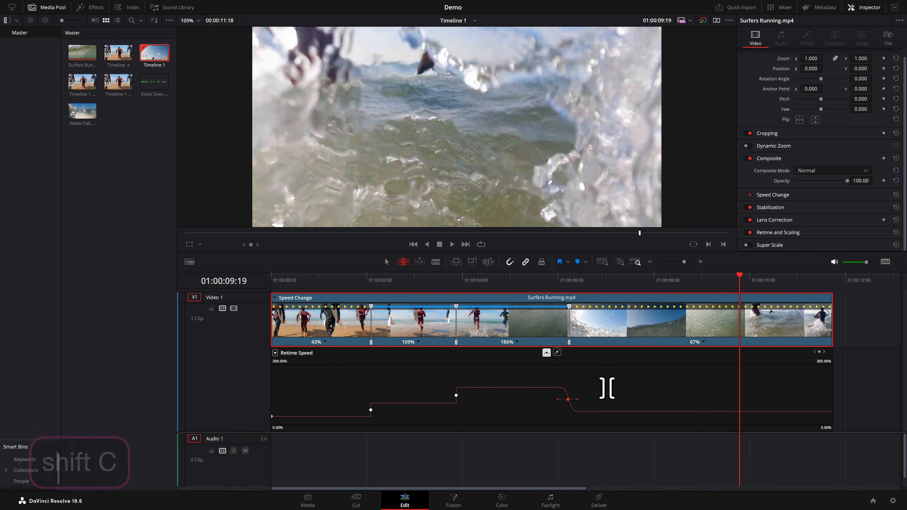
{"action": "right_click", "coordinate": [604, 384]}
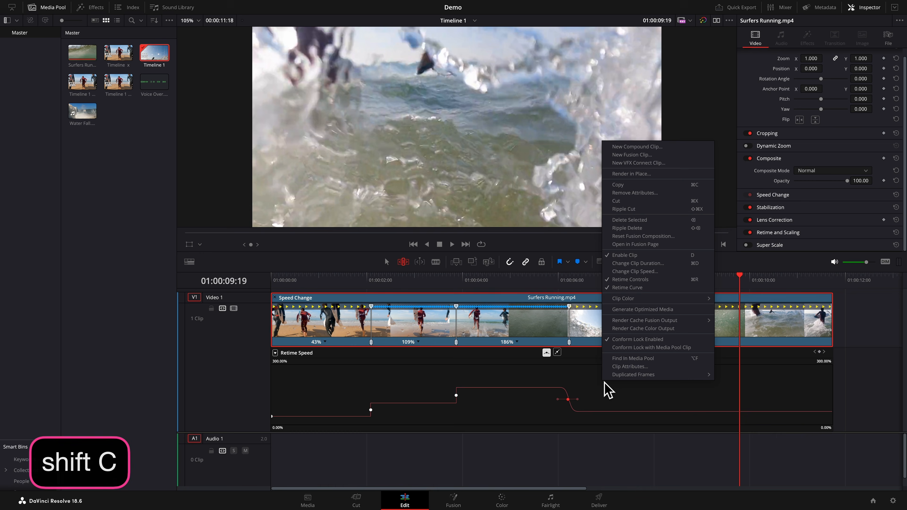
{"action": "left_click", "coordinate": [616, 288]}
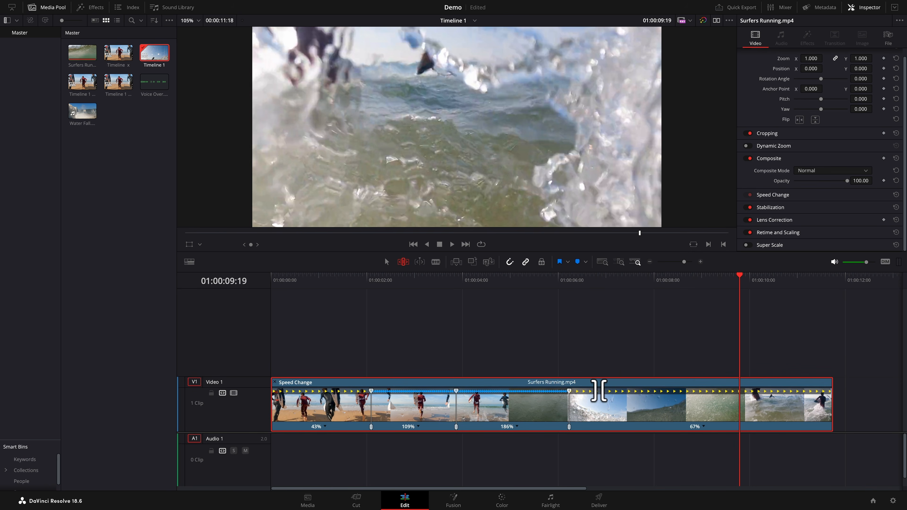
{"action": "key", "text": "ctrl+r"}
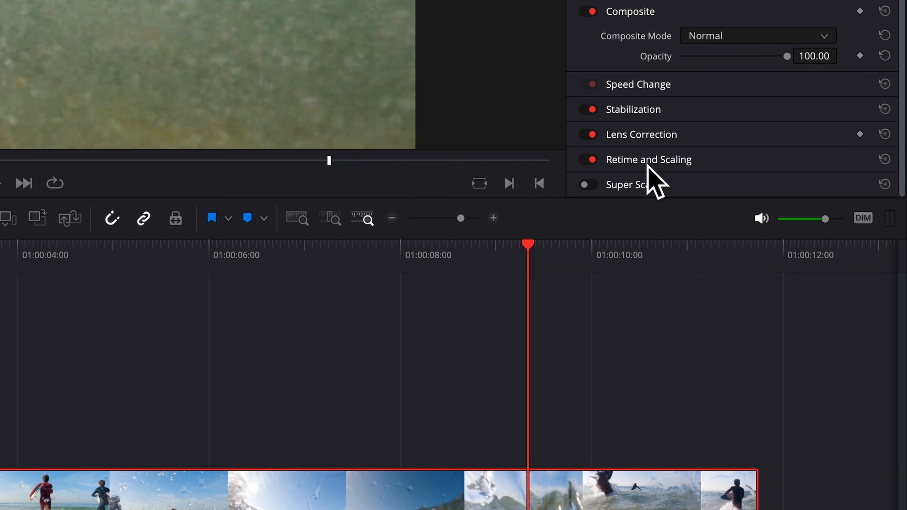
- Set the clip's Retime Process to Optical Flow in the Retime and Scaling settings and open the Motion Estimation options
{"action": "left_click", "coordinate": [777, 233]}
{"action": "scroll", "coordinate": [647, 162], "scroll_direction": "down", "scroll_amount": 5}
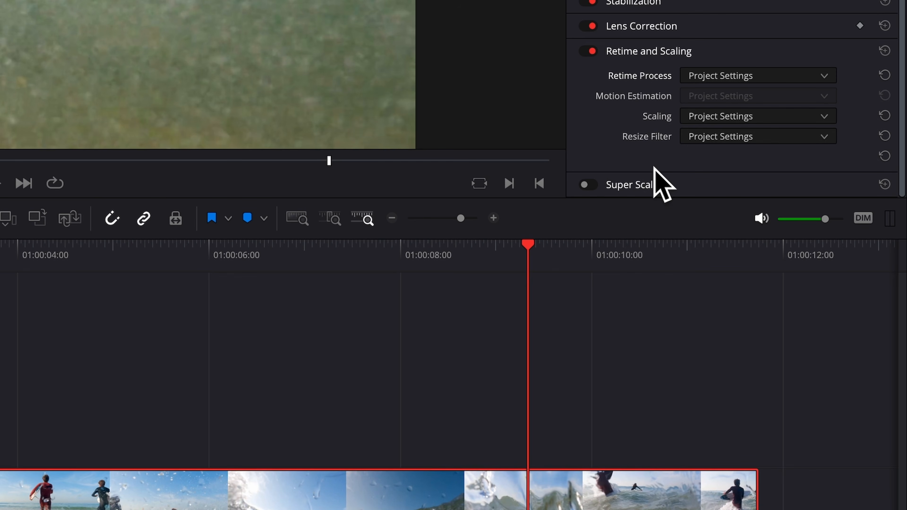
{"action": "left_click", "coordinate": [832, 81]}
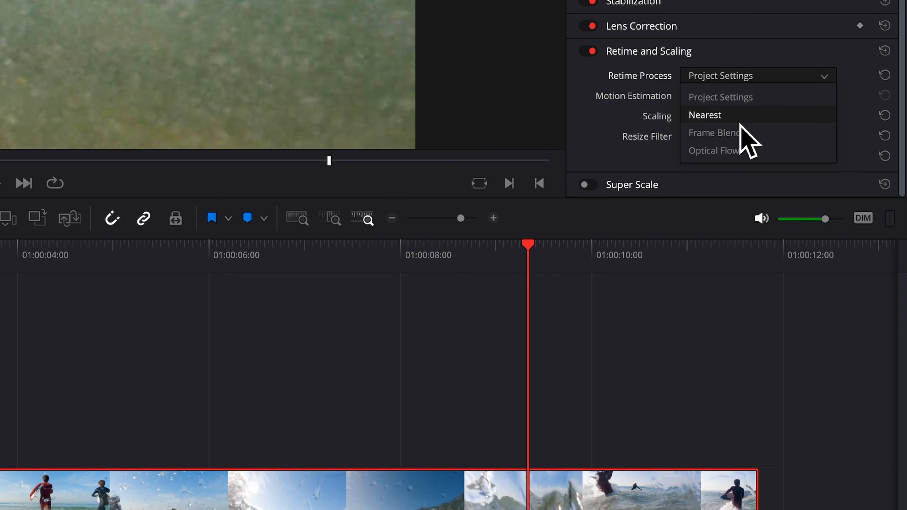
{"action": "left_click", "coordinate": [728, 152]}
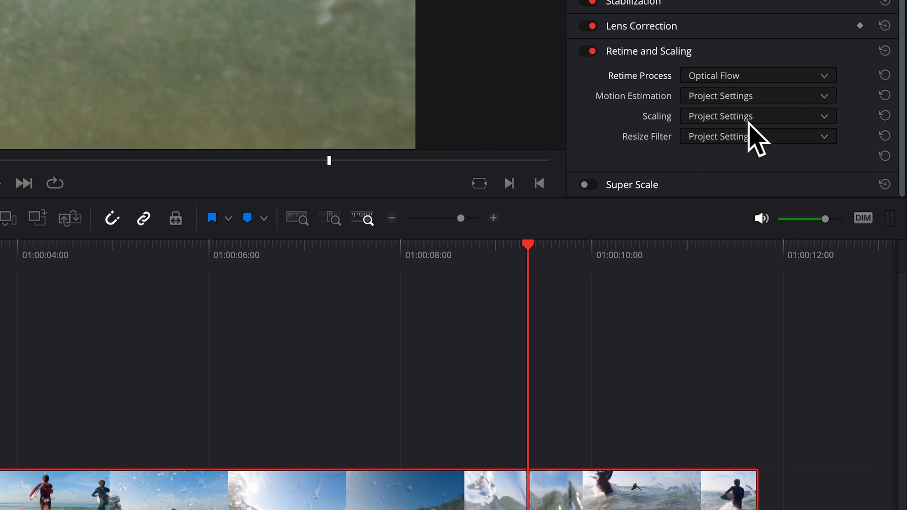
{"action": "left_click", "coordinate": [828, 101]}
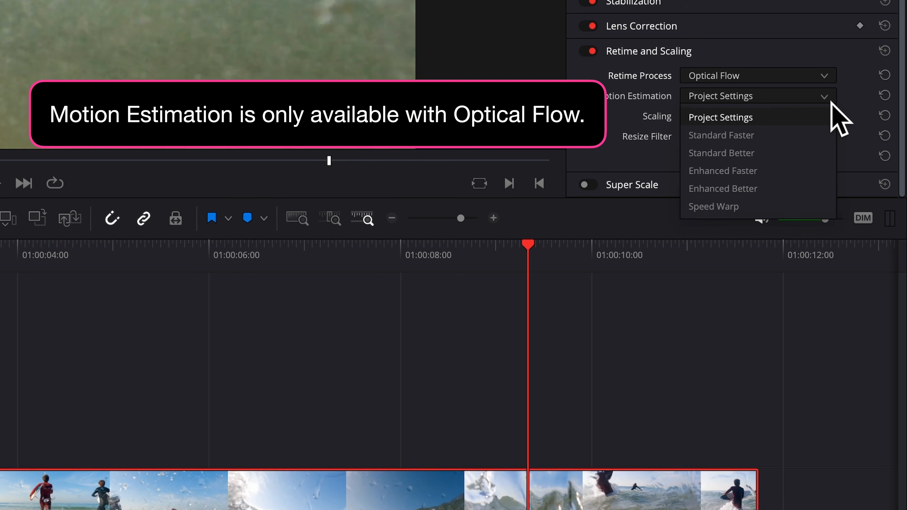